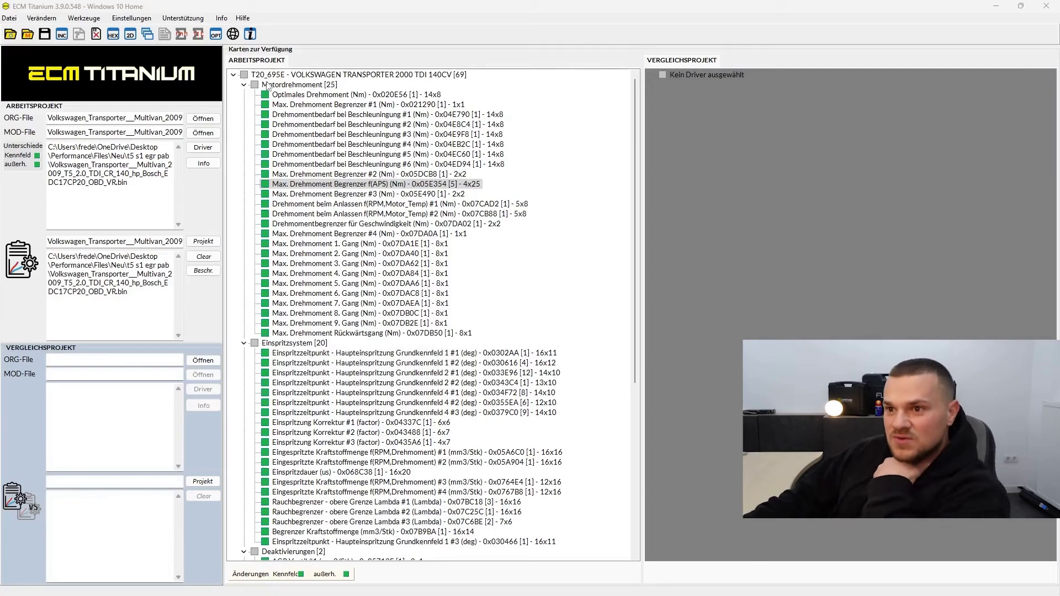
Review the work project's map list and check the ECU type in the original file's name
{"action": "scroll", "coordinate": [361, 221], "scroll_direction": "down", "scroll_amount": 3}
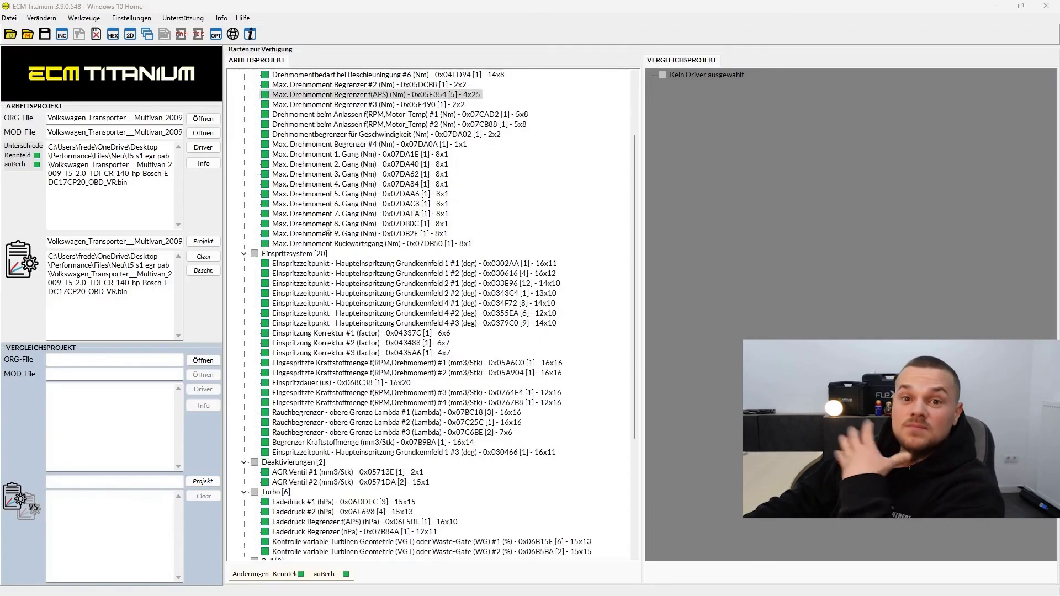
{"action": "scroll", "coordinate": [325, 240], "scroll_direction": "up", "scroll_amount": 3}
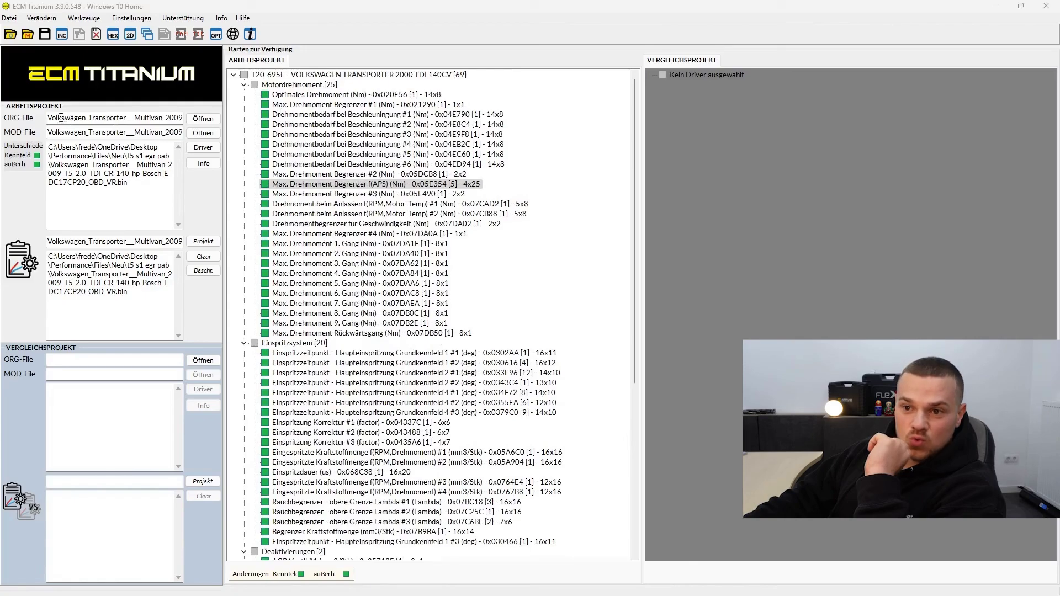
{"action": "left_click_drag", "start_coordinate": [61, 118], "coordinate": [187, 120]}
{"action": "left_click_drag", "start_coordinate": [114, 118], "coordinate": [144, 119]}
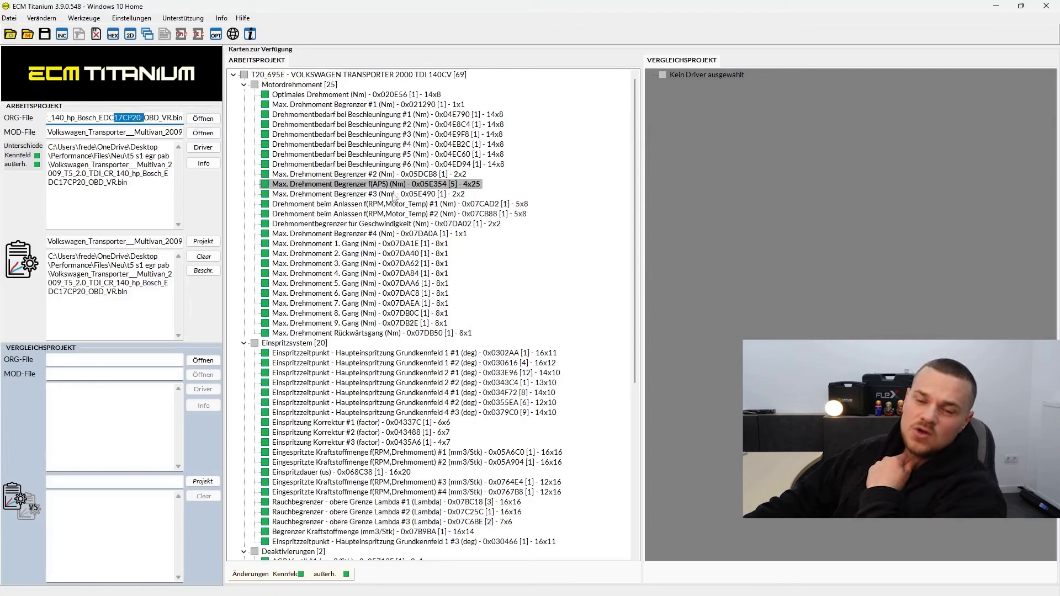
{"action": "left_click", "coordinate": [364, 156]}
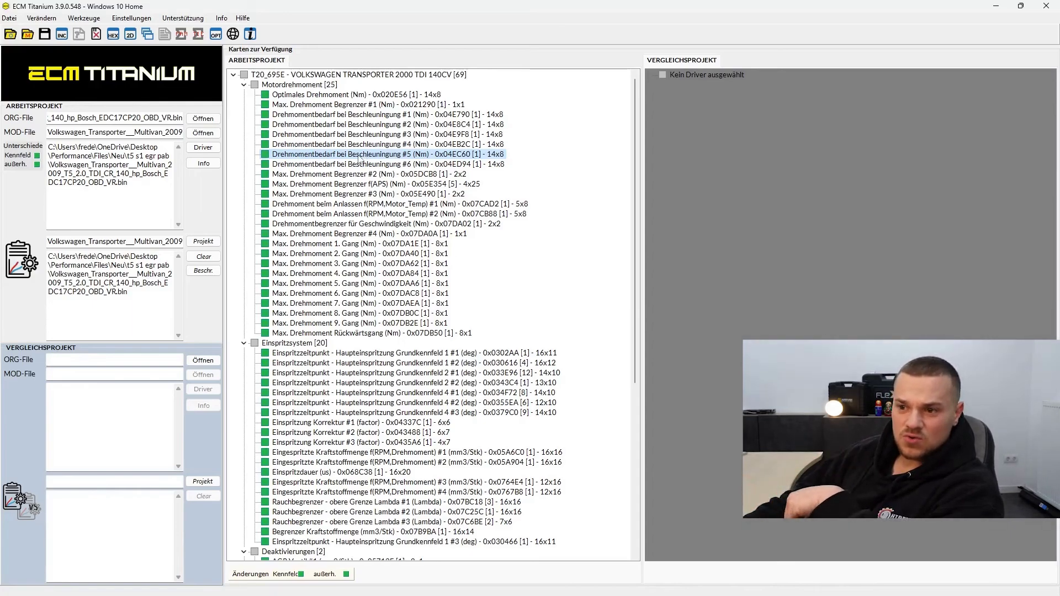
{"action": "scroll", "coordinate": [423, 182], "scroll_direction": "down", "scroll_amount": 6}
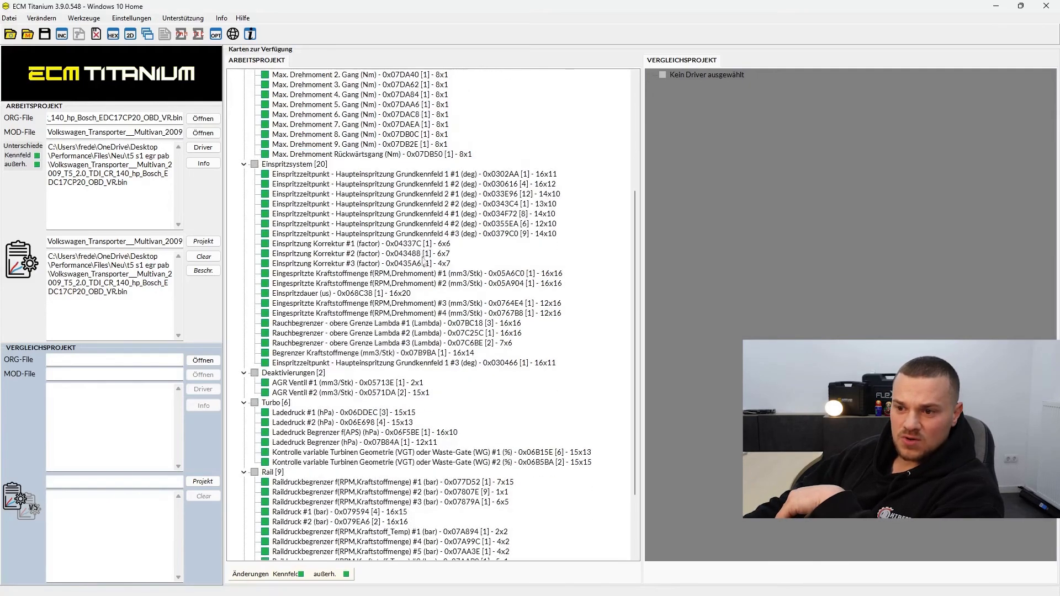
{"action": "scroll", "coordinate": [423, 331], "scroll_direction": "down", "scroll_amount": 3}
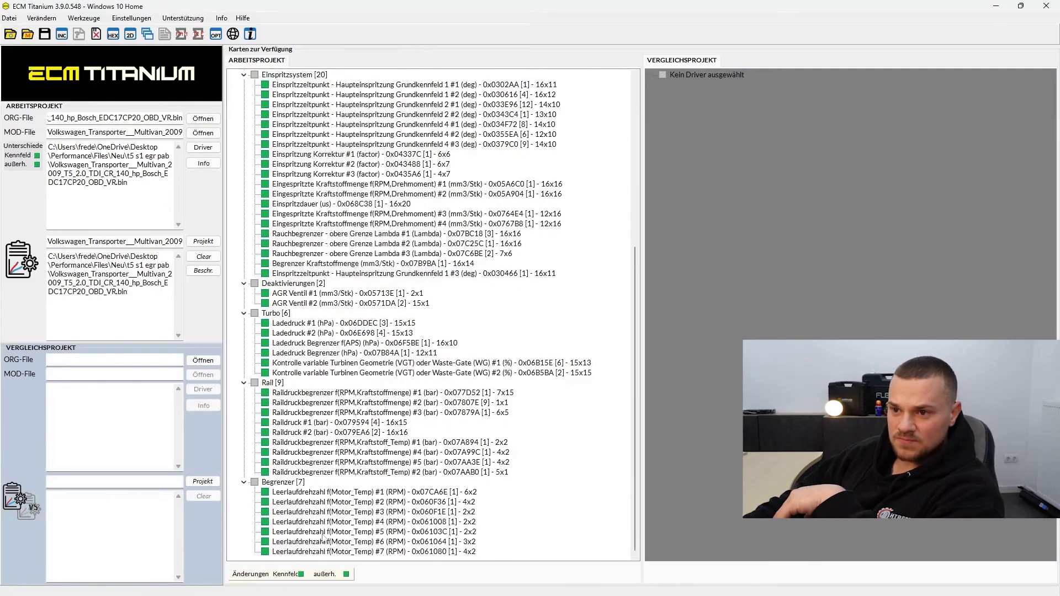
{"action": "scroll", "coordinate": [309, 481], "scroll_direction": "up", "scroll_amount": 9}
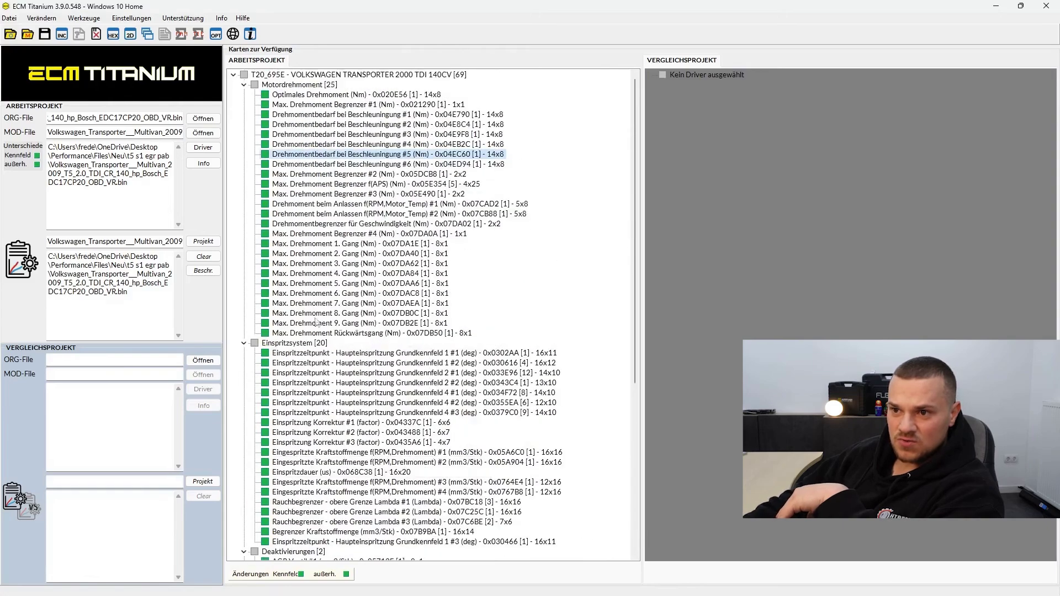
Collapse all map groups in the work project and expand only the Motordrehmoment group
{"action": "left_click", "coordinate": [244, 85]}
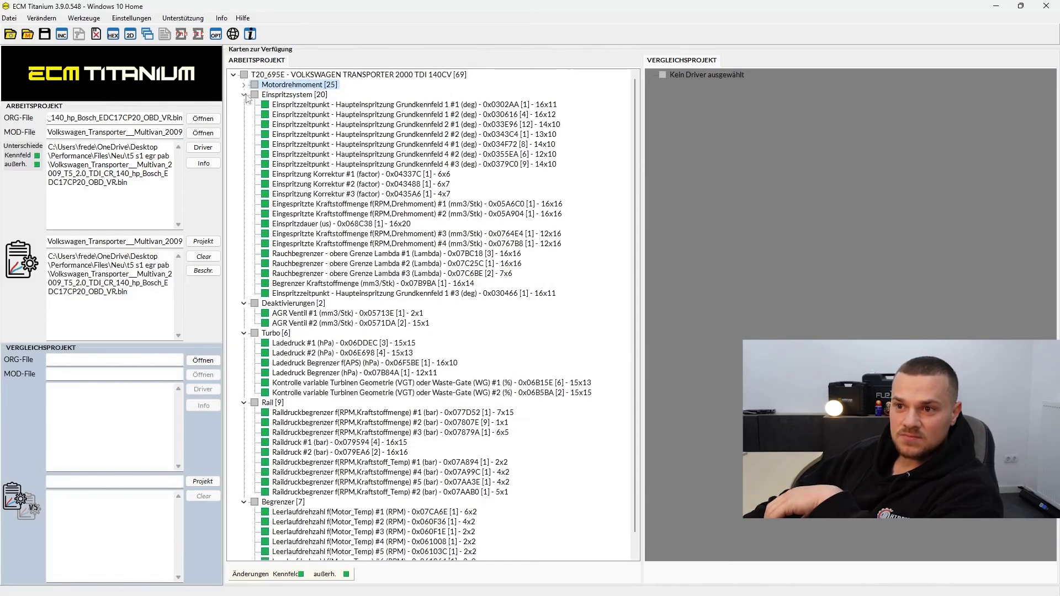
{"action": "left_click", "coordinate": [244, 95]}
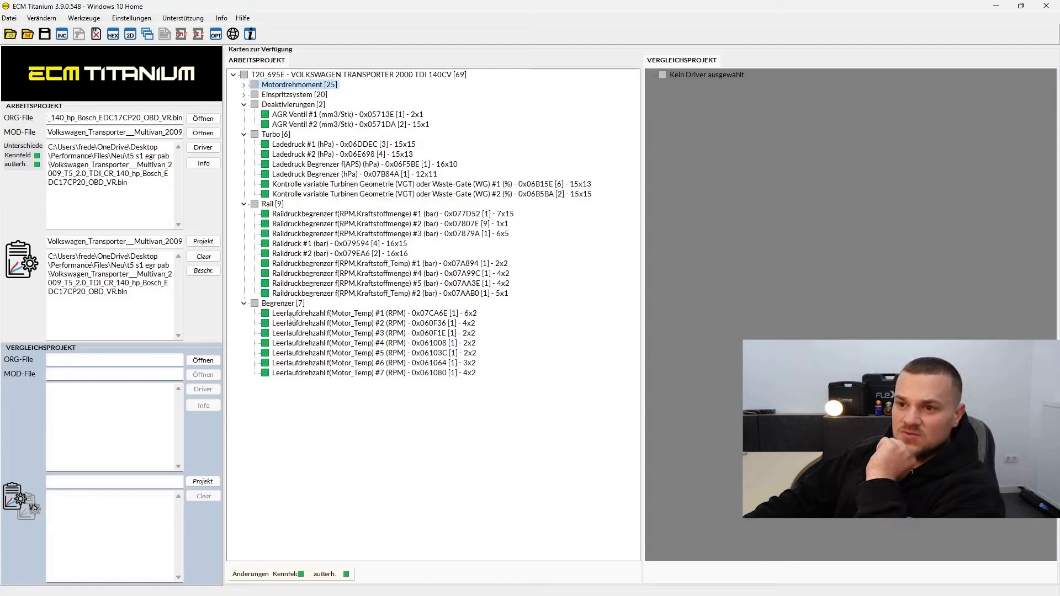
{"action": "left_click", "coordinate": [244, 105]}
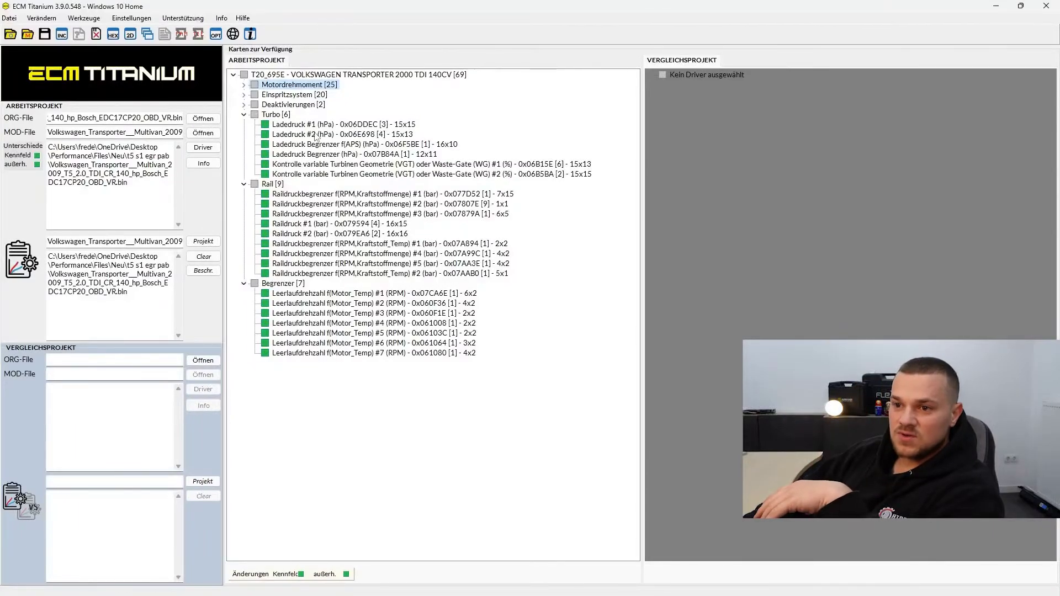
{"action": "left_click", "coordinate": [244, 115]}
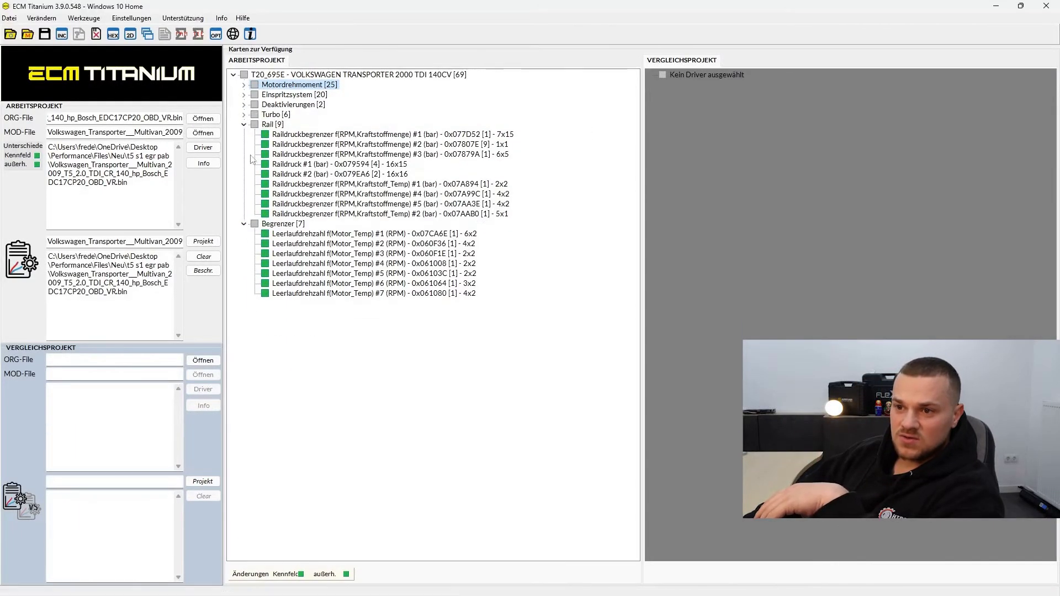
{"action": "left_click", "coordinate": [244, 125]}
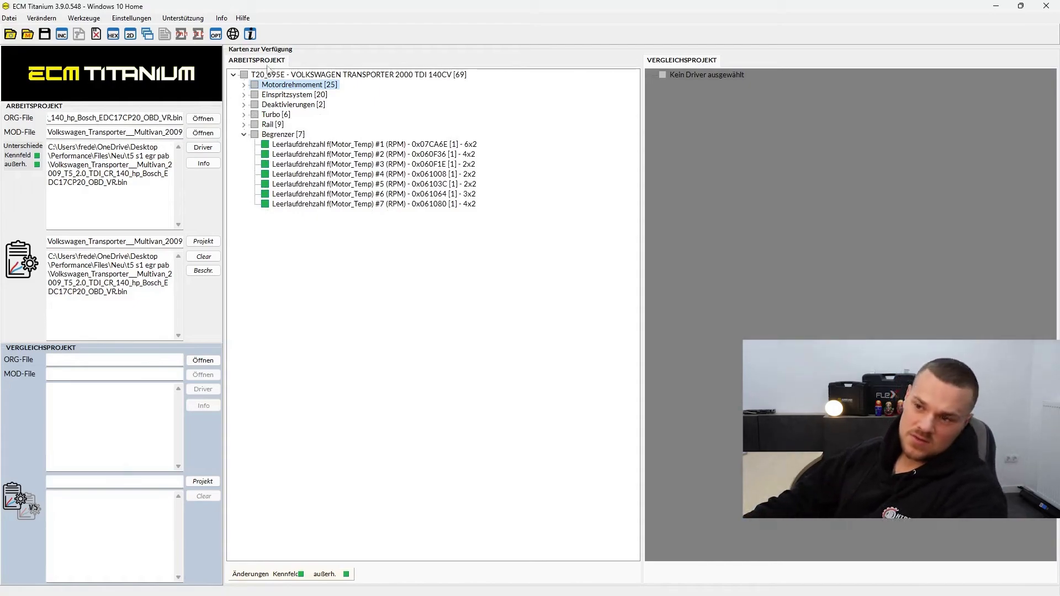
{"action": "left_click", "coordinate": [243, 134]}
{"action": "left_click", "coordinate": [243, 84]}
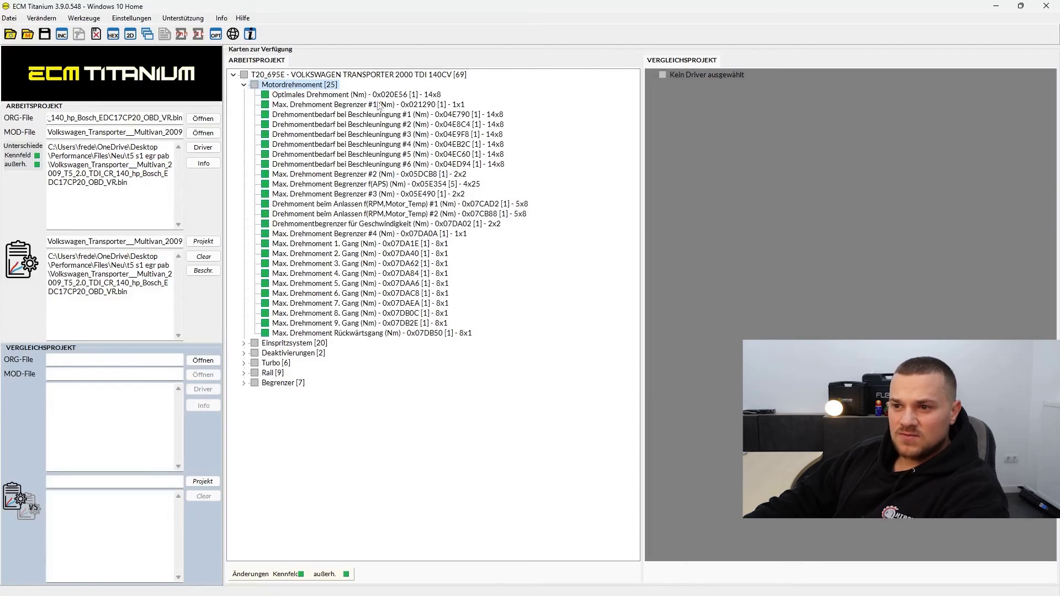
Open map 1 of 5 of Max. Drehmoment Begrenzer f(APS) at 0x05E354 for editing
{"action": "double_click", "coordinate": [390, 184]}
{"action": "left_click_drag", "start_coordinate": [469, 132], "coordinate": [461, 127]}
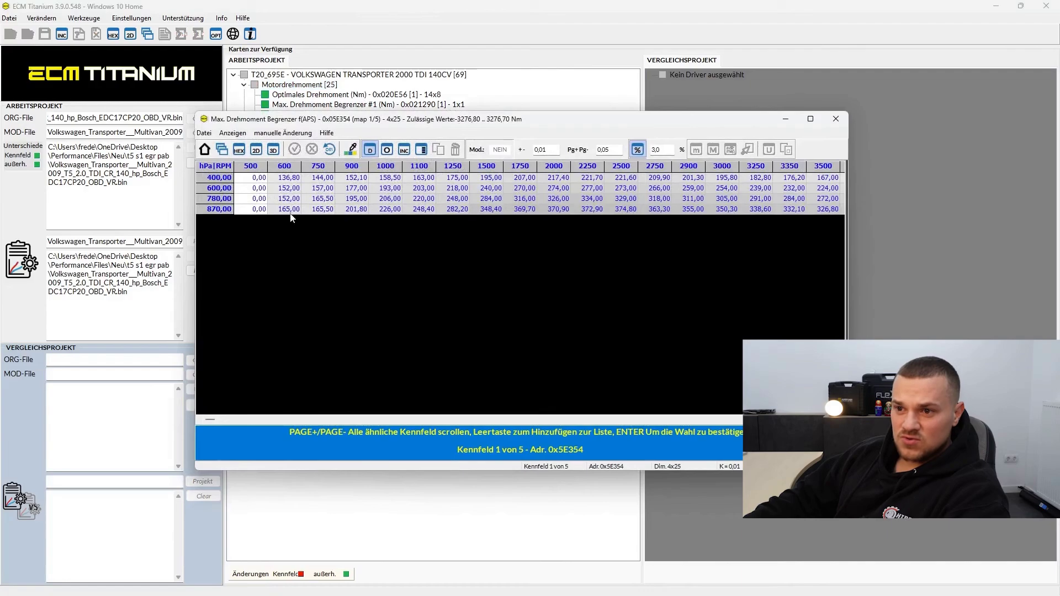
{"action": "mouse_move", "coordinate": [291, 181]}
{"action": "left_mouse_down"}
{"action": "mouse_move", "coordinate": [296, 210]}
{"action": "mouse_move", "coordinate": [284, 182]}
{"action": "left_mouse_up"}
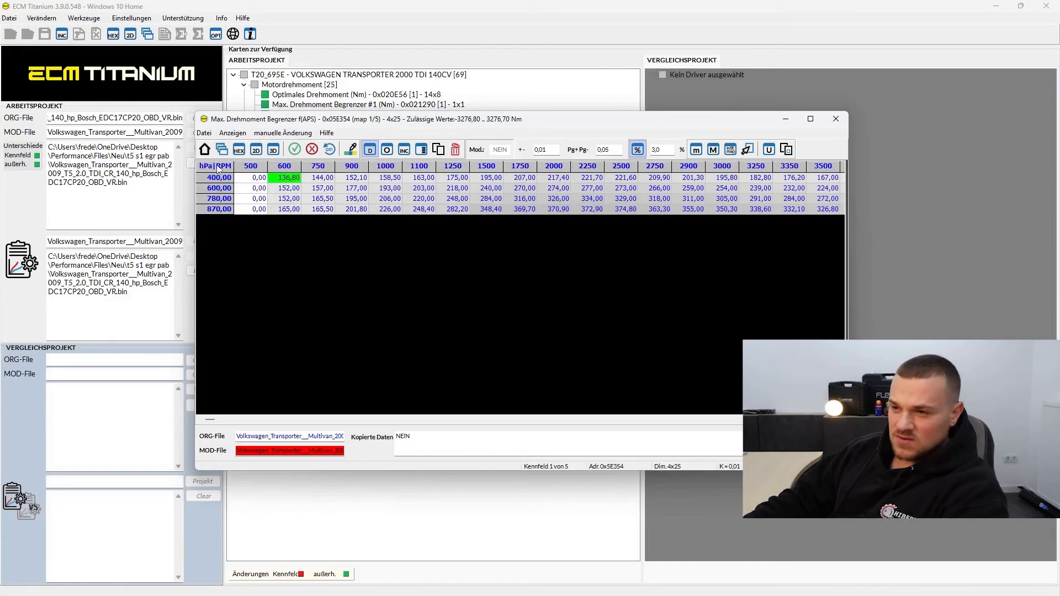
Examine the map's torque limits across the full RPM range and the pressure rows from 400 to 870 hPa
{"action": "left_click_drag", "start_coordinate": [289, 182], "coordinate": [884, 205]}
{"action": "left_click", "coordinate": [520, 188]}
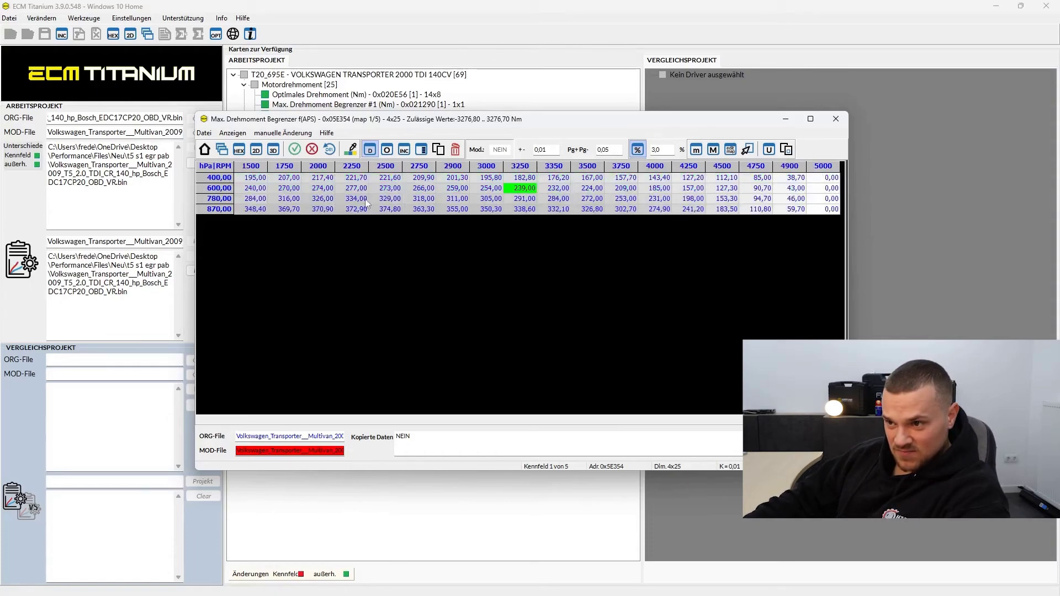
{"action": "left_click_drag", "start_coordinate": [456, 208], "coordinate": [237, 188]}
{"action": "left_click", "coordinate": [444, 189]}
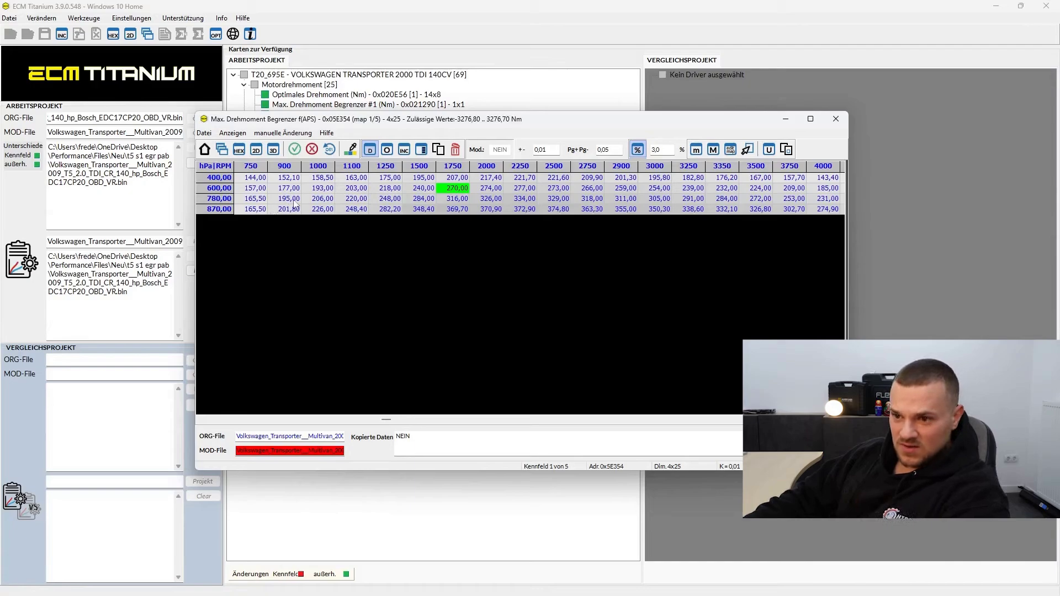
{"action": "left_click_drag", "start_coordinate": [293, 199], "coordinate": [357, 200]}
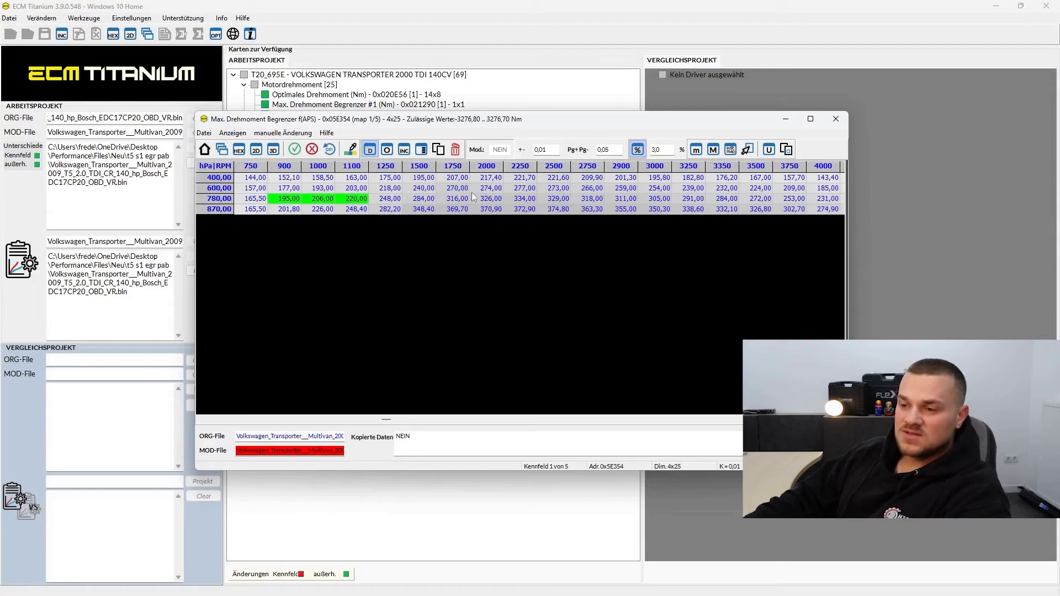
{"action": "mouse_move", "coordinate": [474, 178]}
{"action": "left_mouse_down"}
{"action": "mouse_move", "coordinate": [487, 188]}
{"action": "mouse_move", "coordinate": [487, 178]}
{"action": "left_mouse_up"}
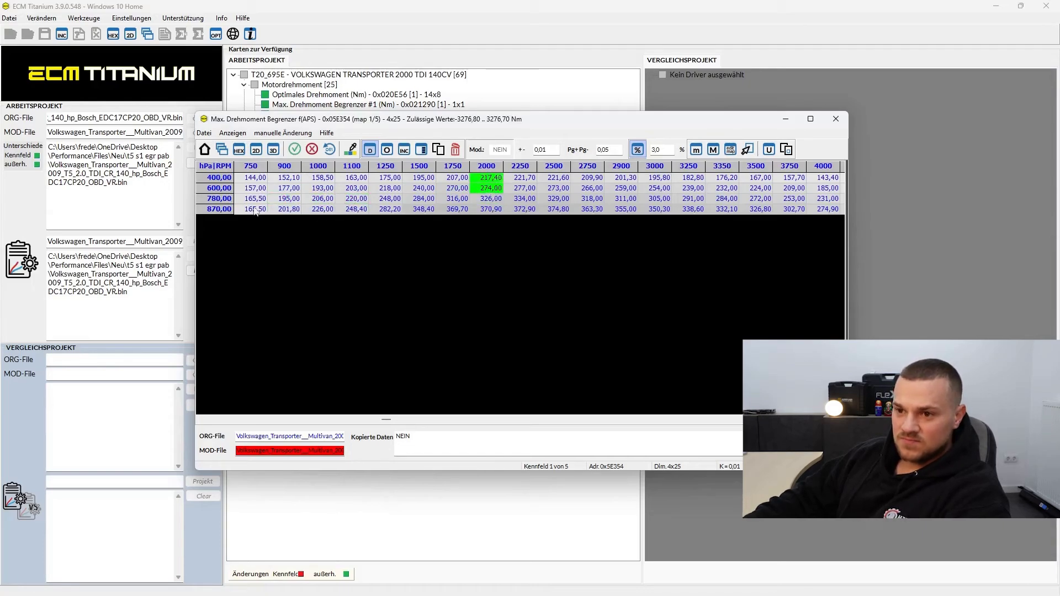
{"action": "left_click_drag", "start_coordinate": [255, 199], "coordinate": [222, 215]}
{"action": "left_click", "coordinate": [256, 216]}
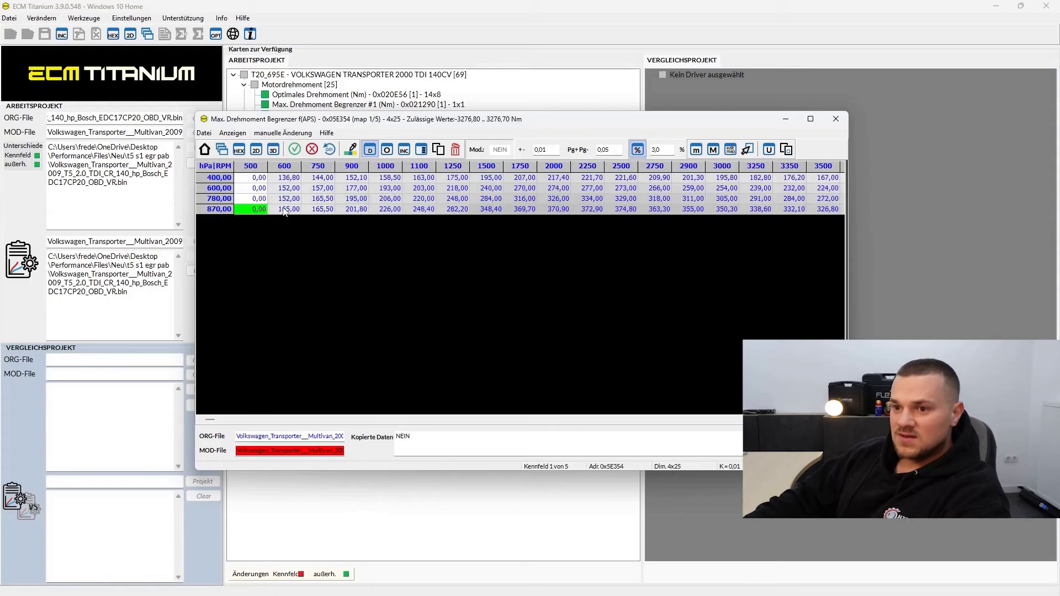
Raise every cell of the torque limiter map by 200 Nm
{"action": "left_click_drag", "start_coordinate": [249, 214], "coordinate": [874, 170]}
{"action": "left_click", "coordinate": [554, 149]}
{"action": "key", "text": "BackSpace"}
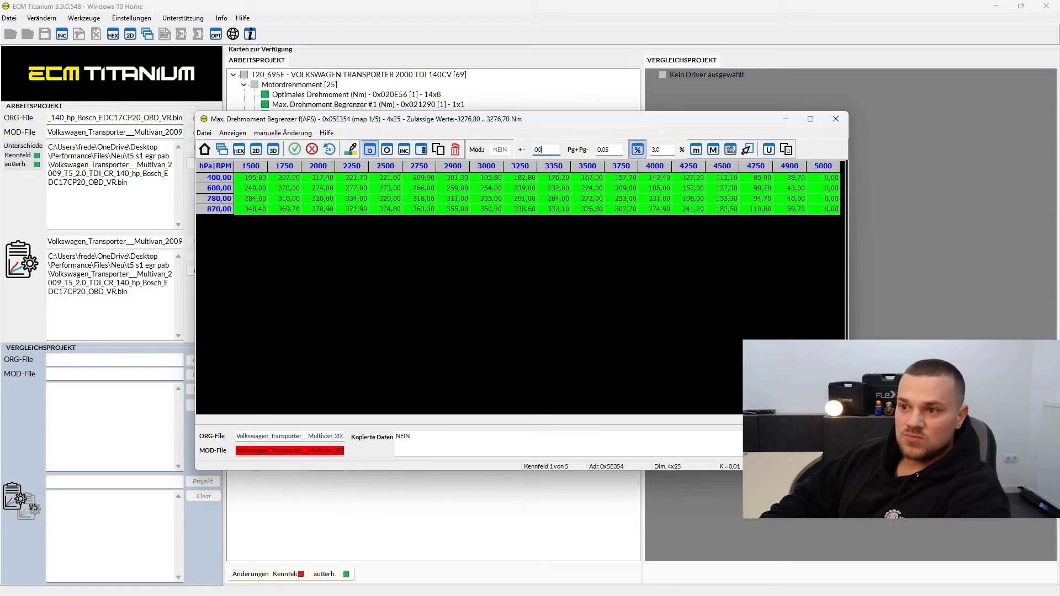
{"action": "key", "text": "BackSpace"}
{"action": "key", "text": "BackSpace"}
{"action": "type", "text": "20"}
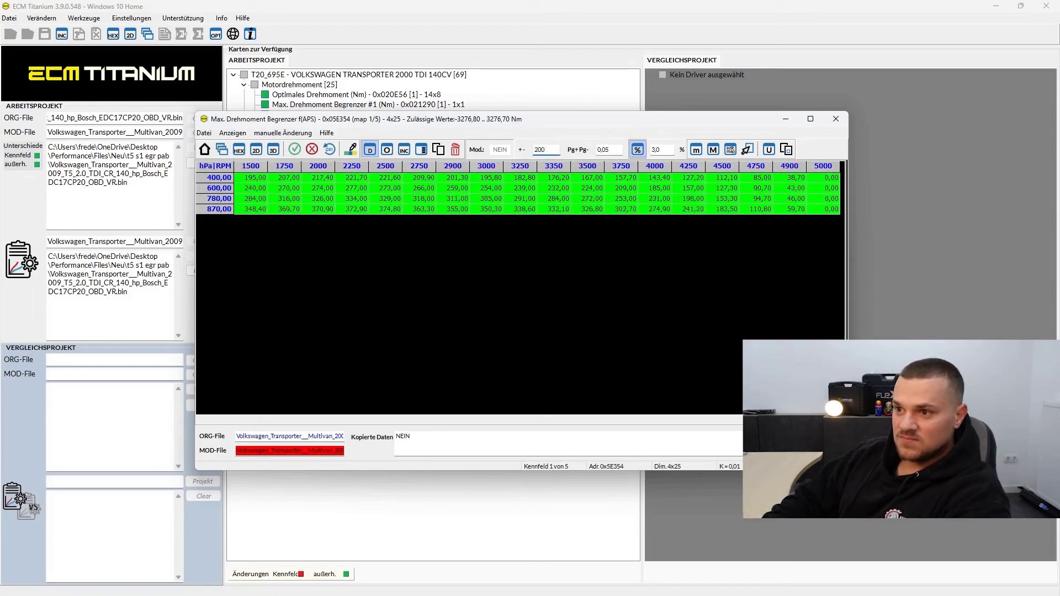
{"action": "type", "text": "0"}
{"action": "key", "text": "Tab"}
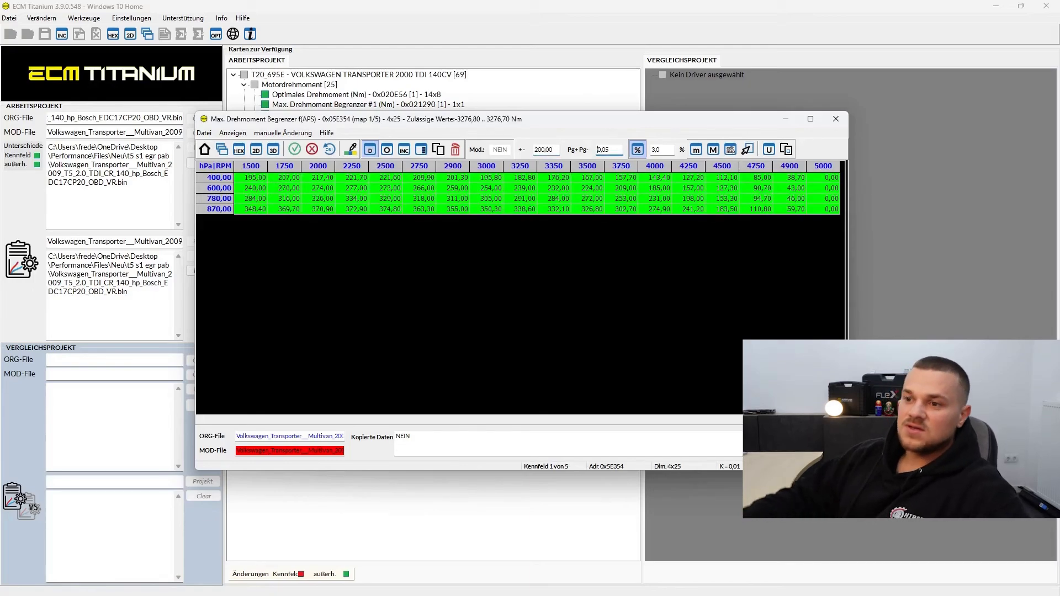
{"action": "key", "text": "plus"}
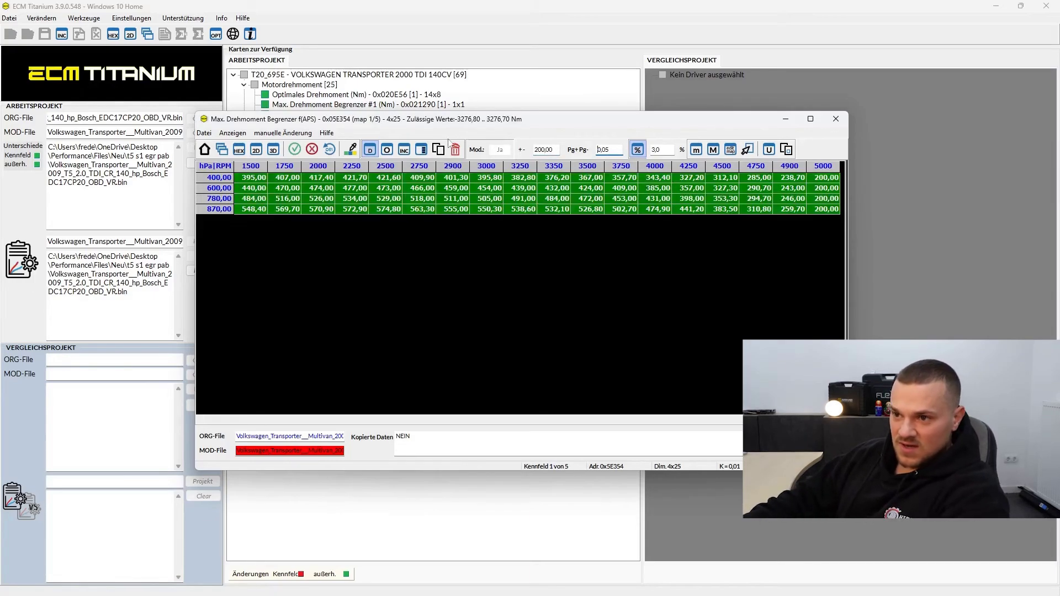
Show the changes from the original as absolute values instead of percentages and inspect them across the maximized map
{"action": "left_click", "coordinate": [404, 150]}
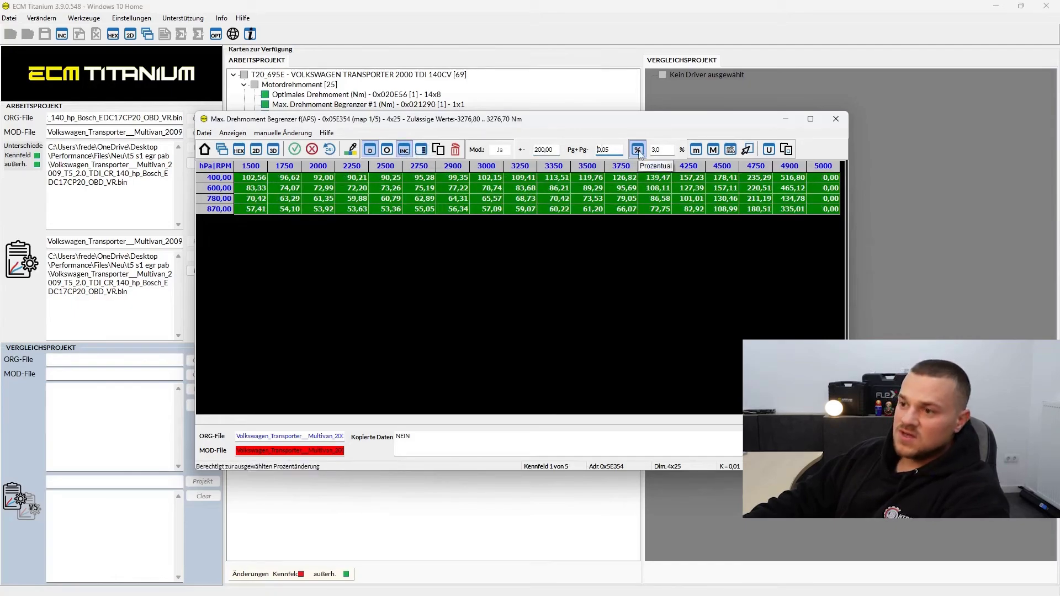
{"action": "left_click", "coordinate": [638, 150]}
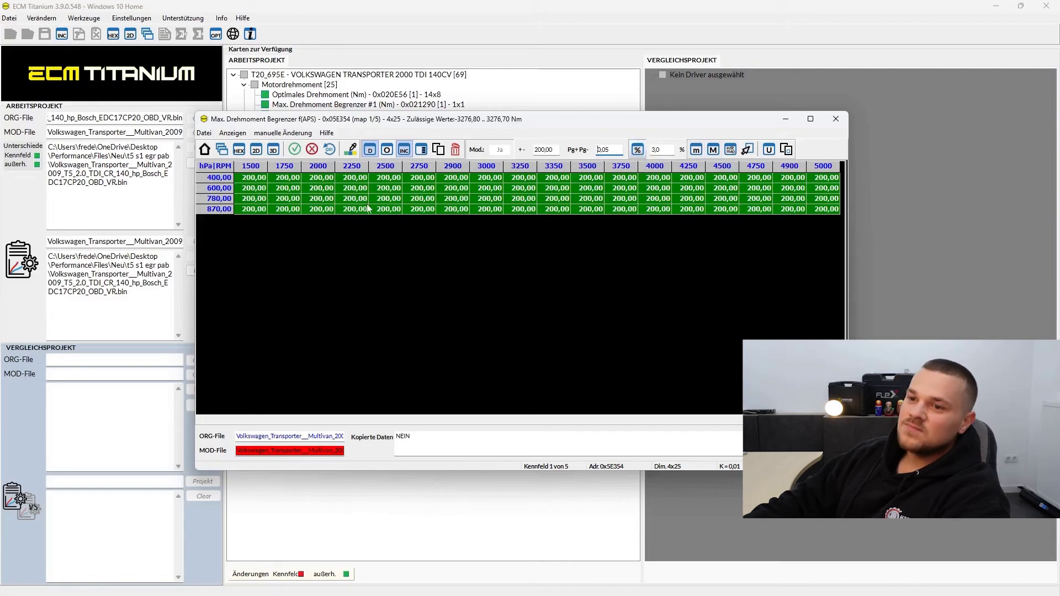
{"action": "left_click", "coordinate": [254, 177]}
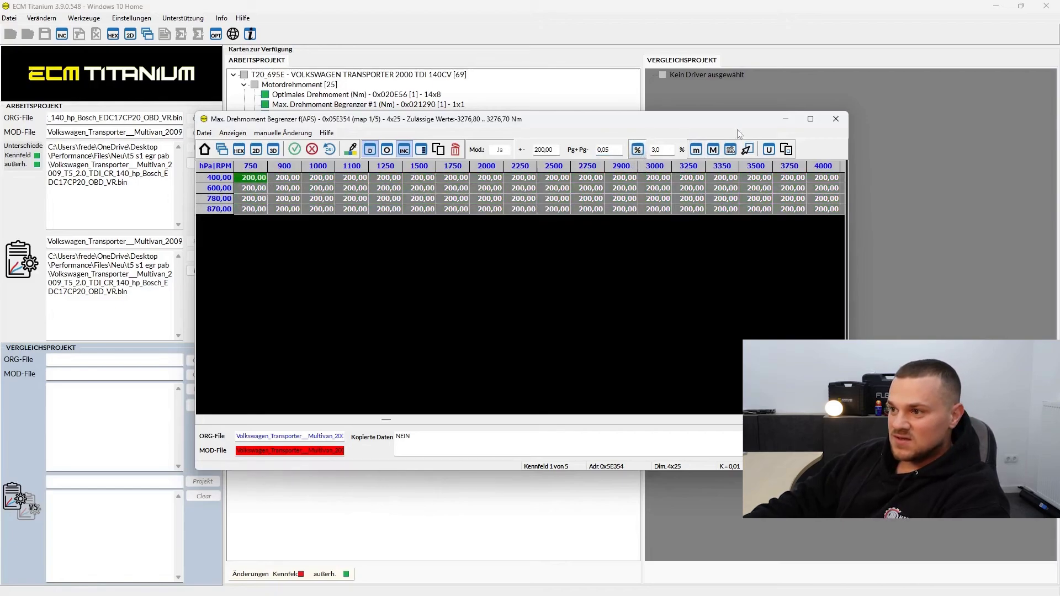
{"action": "left_click", "coordinate": [810, 119]}
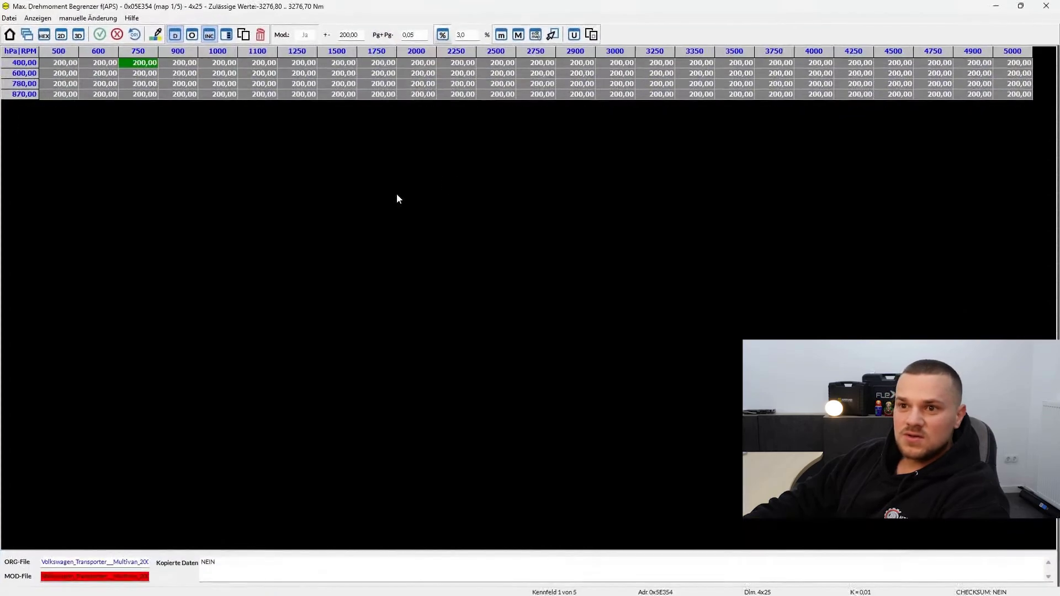
{"action": "left_click", "coordinate": [127, 77]}
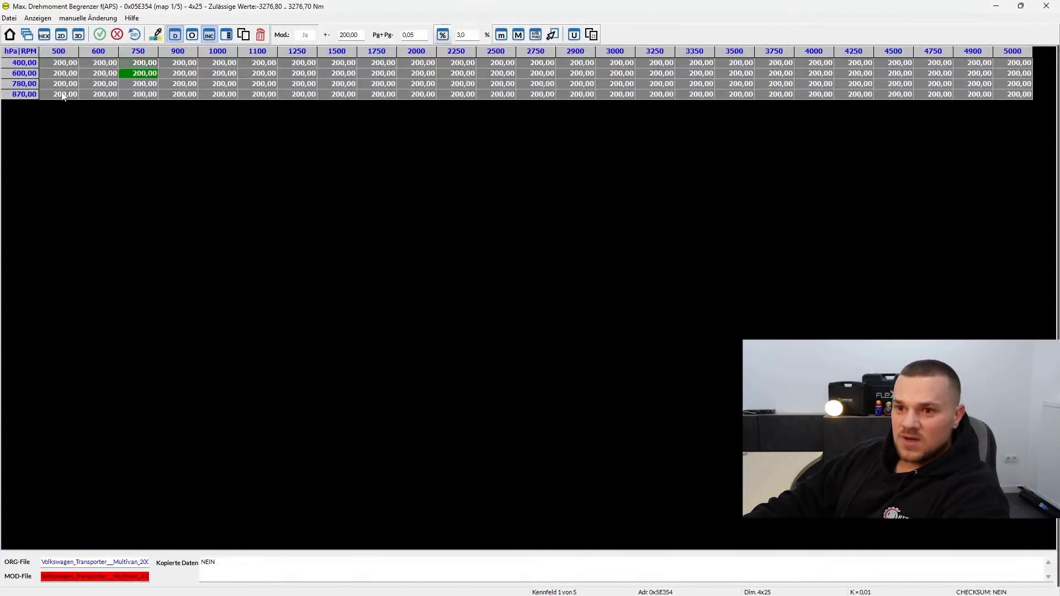
{"action": "left_click_drag", "start_coordinate": [50, 65], "coordinate": [1024, 100]}
{"action": "left_click", "coordinate": [774, 72]}
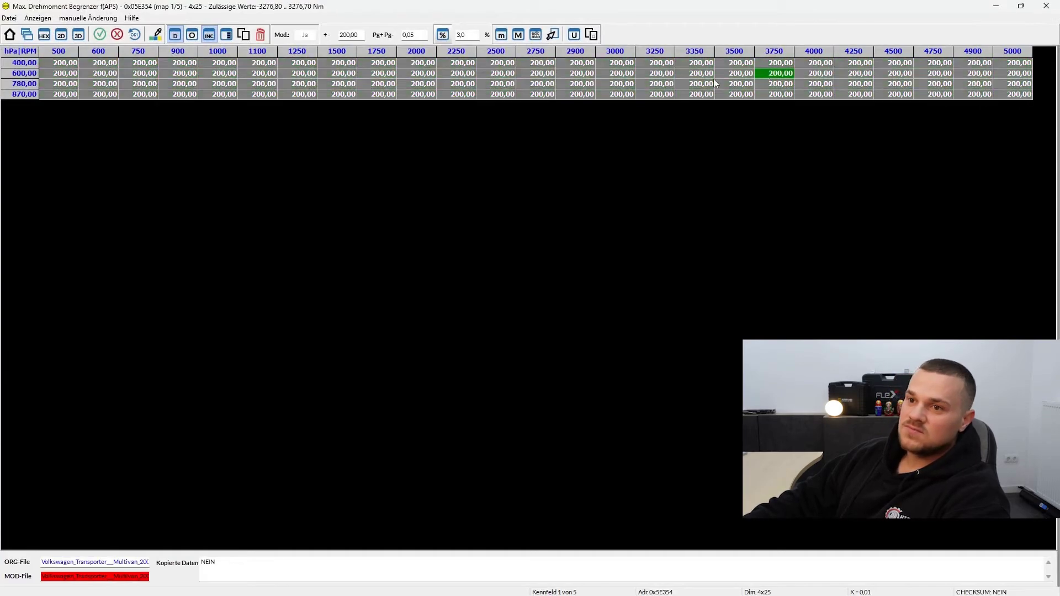
Return the display to the actual torque values and check the 500 and 5000 RPM columns
{"action": "left_click", "coordinate": [209, 35]}
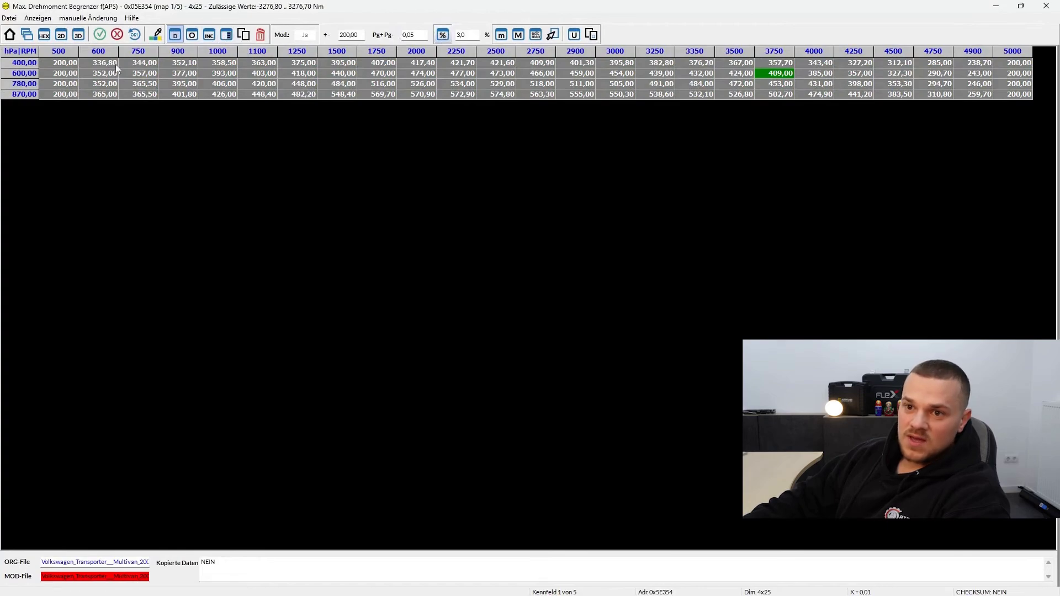
{"action": "left_click_drag", "start_coordinate": [60, 63], "coordinate": [55, 108]}
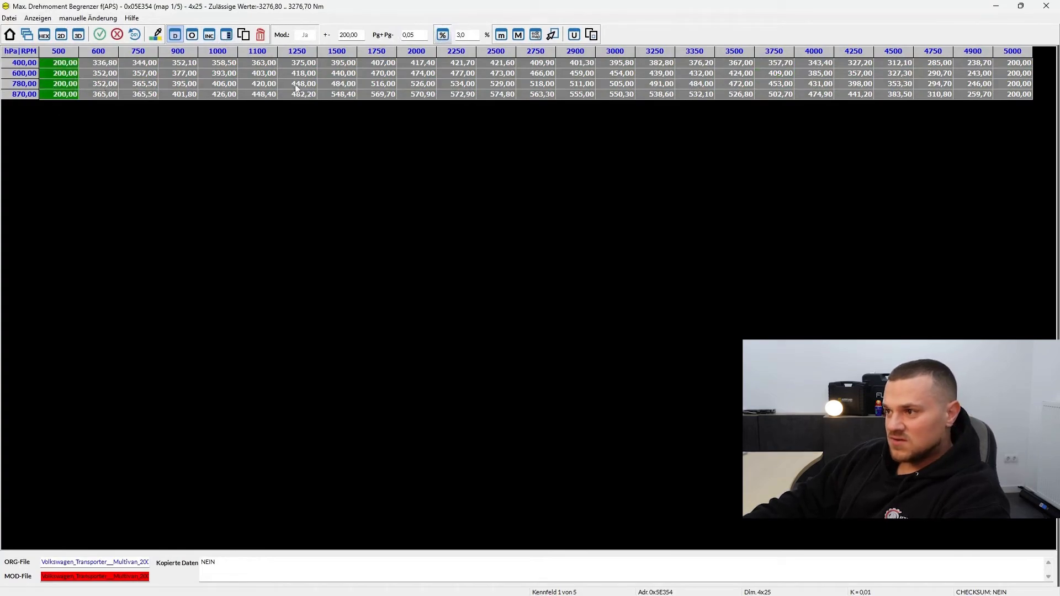
{"action": "left_click_drag", "start_coordinate": [1015, 63], "coordinate": [1019, 110]}
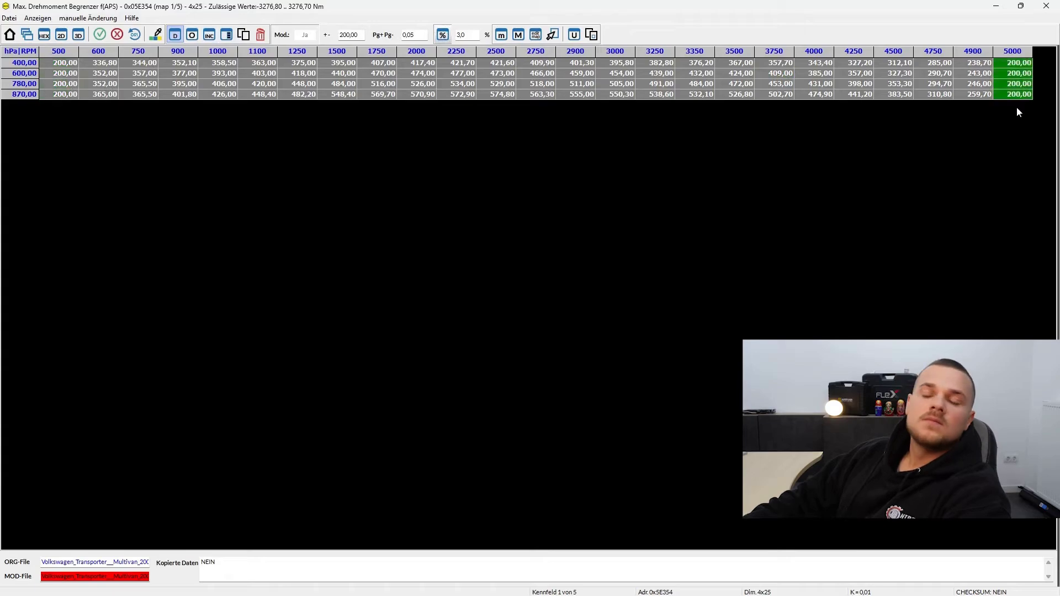
{"action": "left_click", "coordinate": [689, 85]}
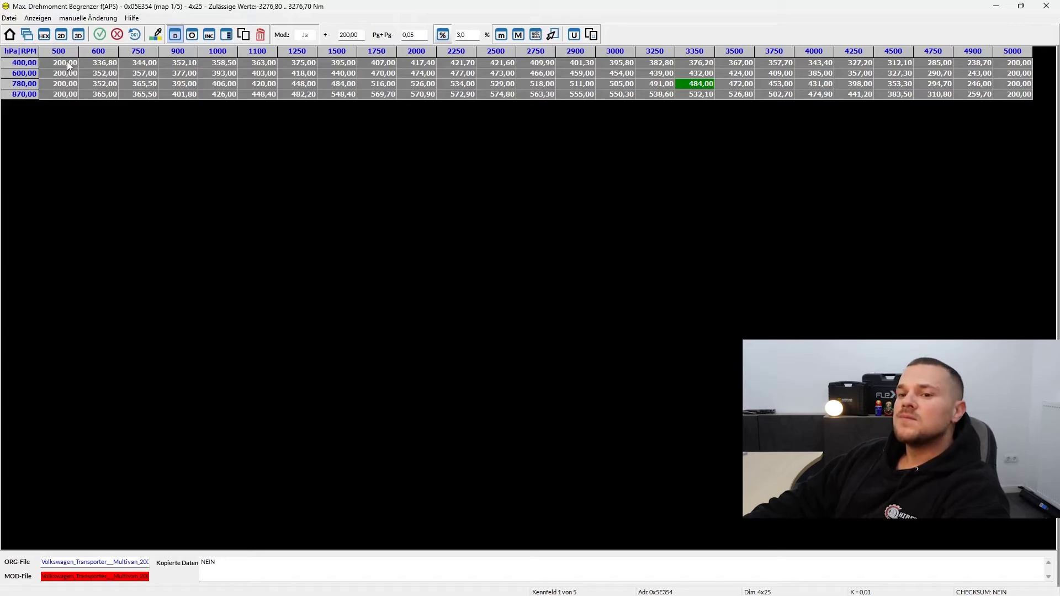
Restore the original values in every cell of the torque limiter map
{"action": "left_click_drag", "start_coordinate": [69, 65], "coordinate": [1029, 97]}
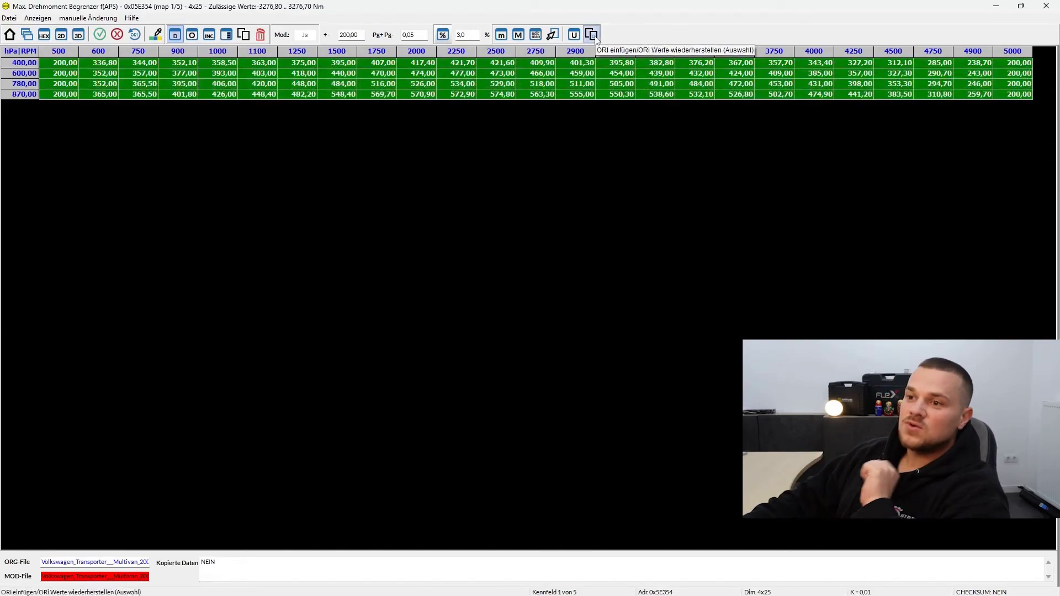
{"action": "left_click", "coordinate": [594, 35]}
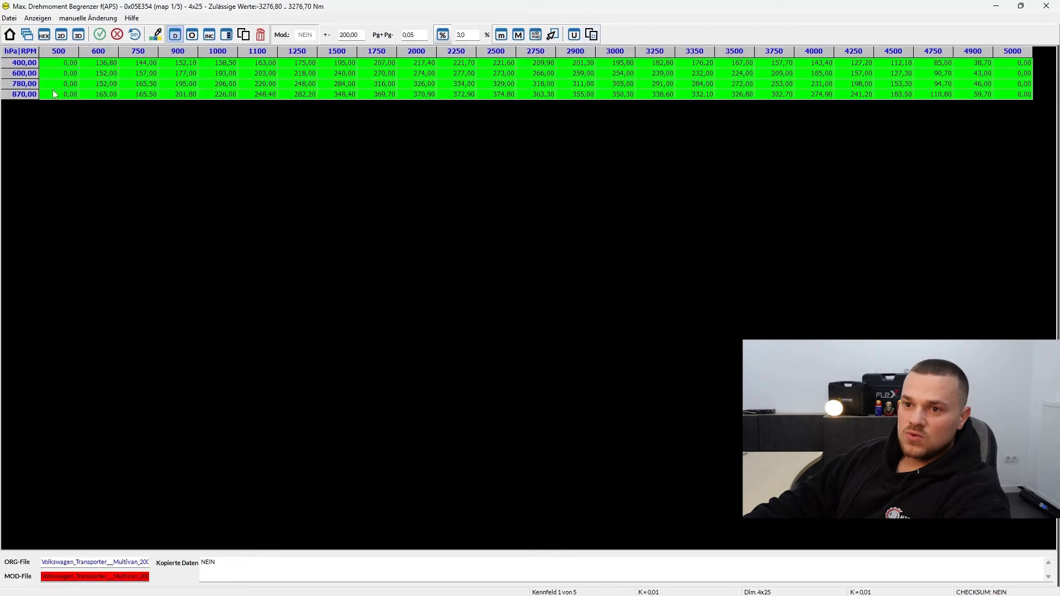
Examine the restored torque limits in the 870 hPa row, especially around 2000 to 3500 RPM and 4000 to 4250 RPM
{"action": "left_click_drag", "start_coordinate": [64, 98], "coordinate": [1015, 97]}
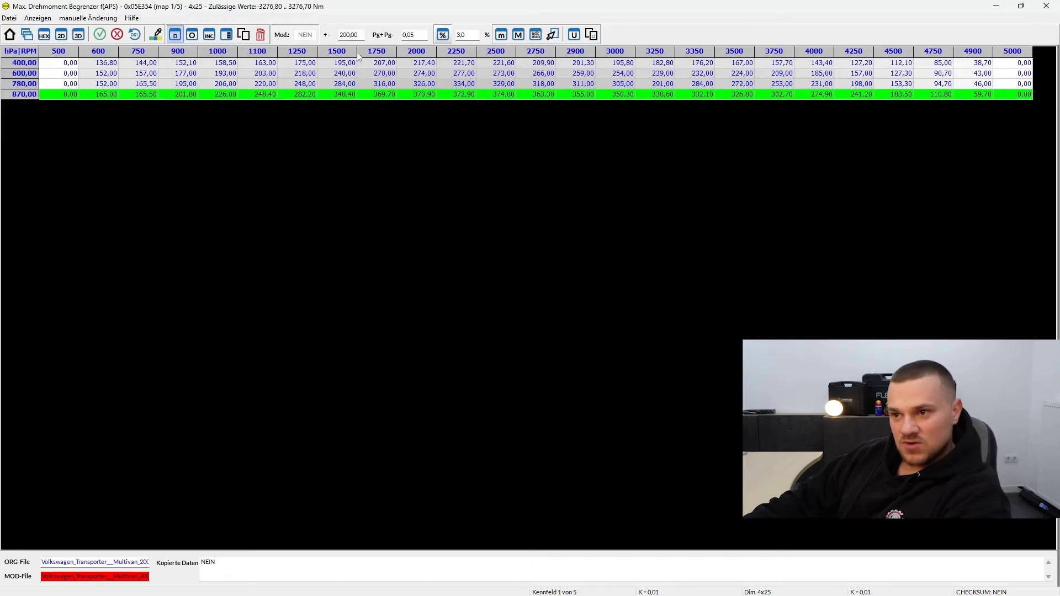
{"action": "left_click", "coordinate": [422, 95]}
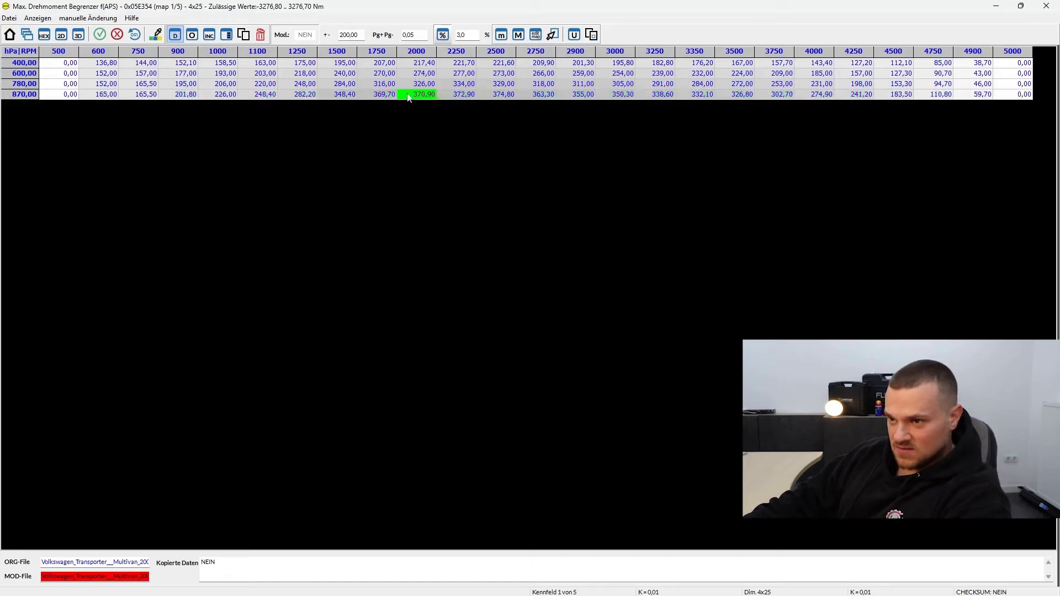
{"action": "left_click_drag", "start_coordinate": [410, 97], "coordinate": [478, 105]}
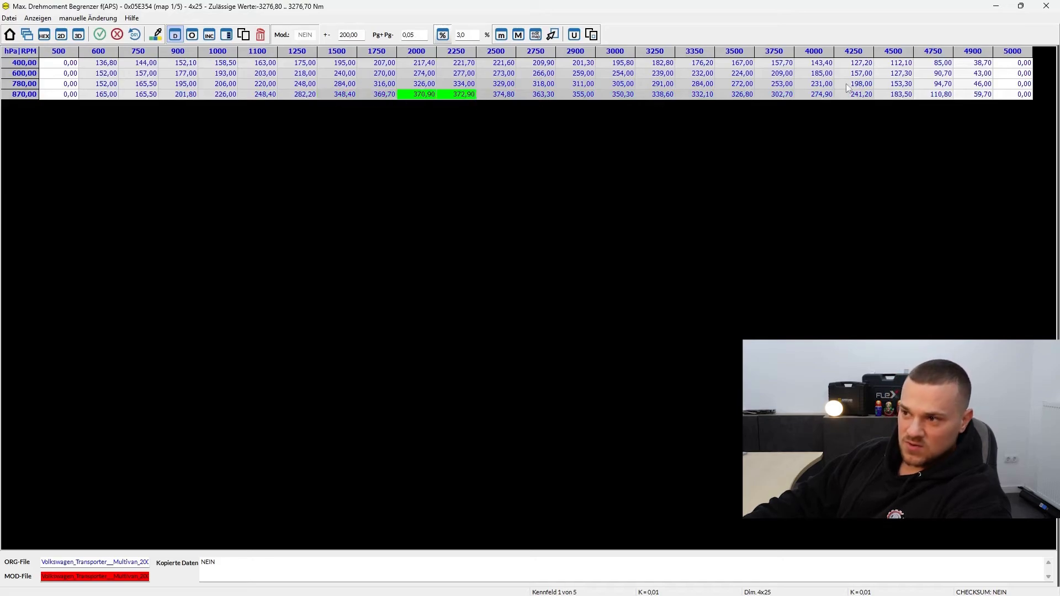
{"action": "left_click_drag", "start_coordinate": [824, 95], "coordinate": [894, 98]}
{"action": "left_click_drag", "start_coordinate": [458, 95], "coordinate": [733, 107]}
{"action": "left_click", "coordinate": [417, 74]}
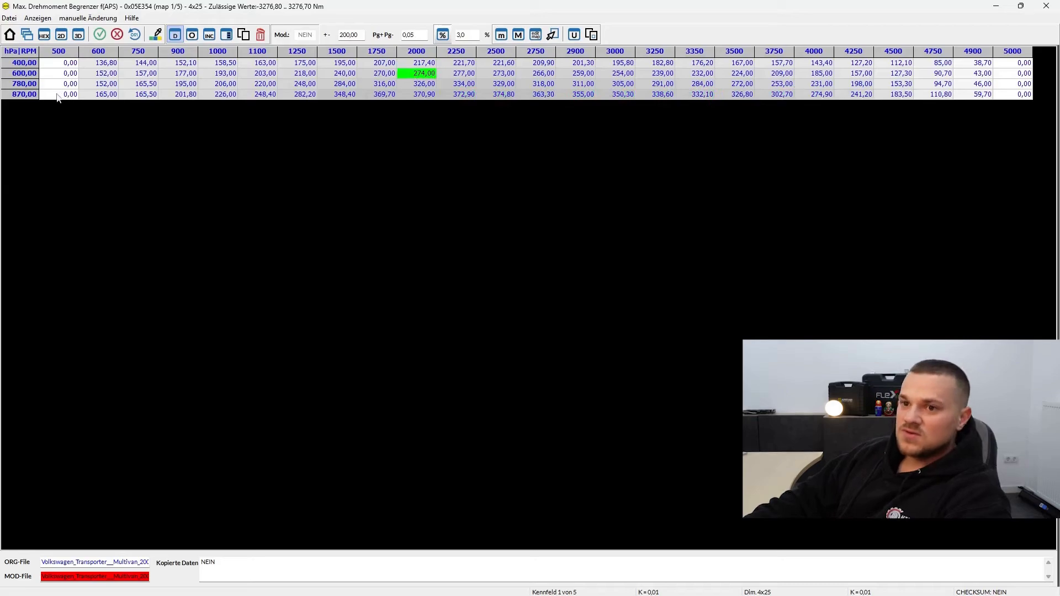
Add 200 Nm to every cell of the torque limiter map, subtract 200 Nm again, and close the map
{"action": "left_click_drag", "start_coordinate": [58, 97], "coordinate": [1015, 67]}
{"action": "key", "text": "plus"}
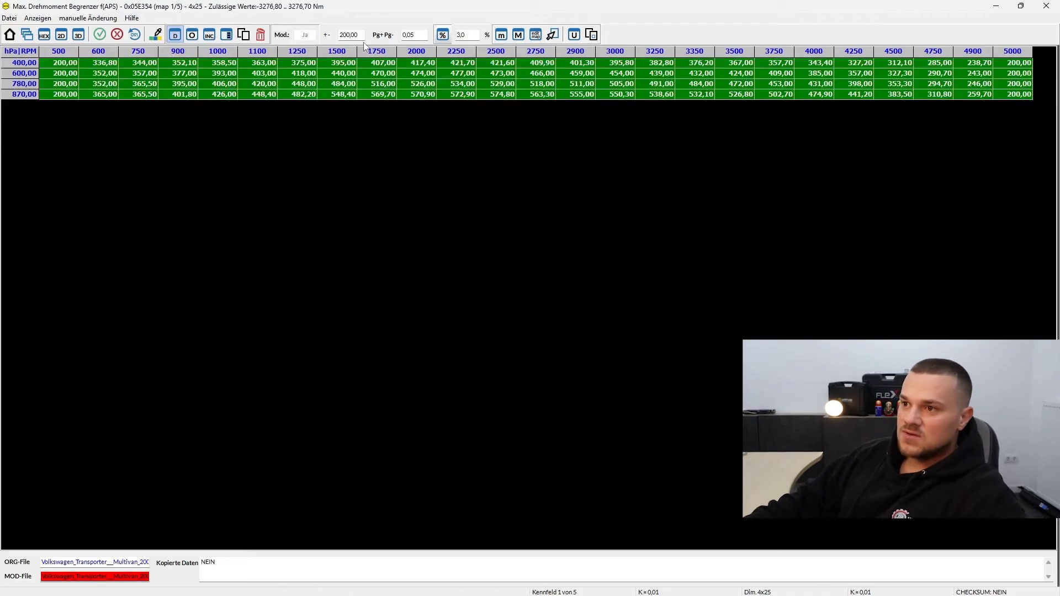
{"action": "key", "text": "minus"}
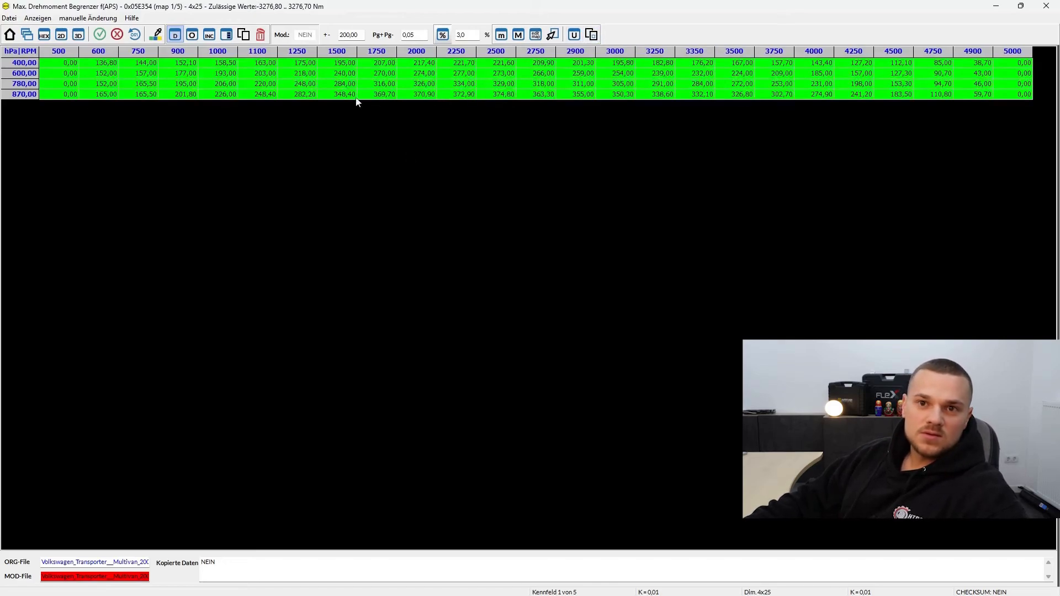
{"action": "left_click", "coordinate": [359, 73]}
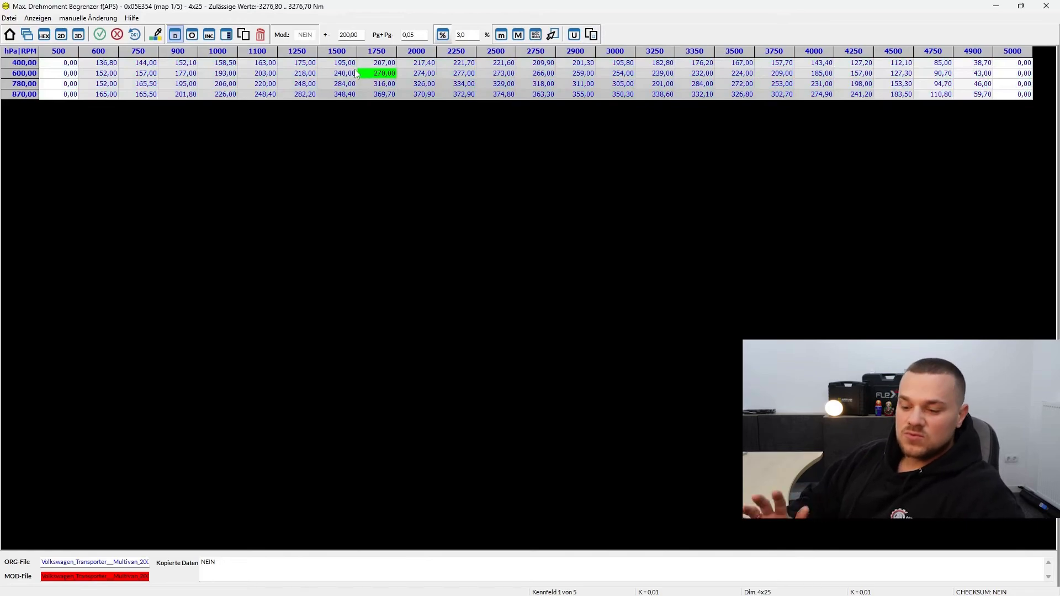
{"action": "key", "text": "Escape"}
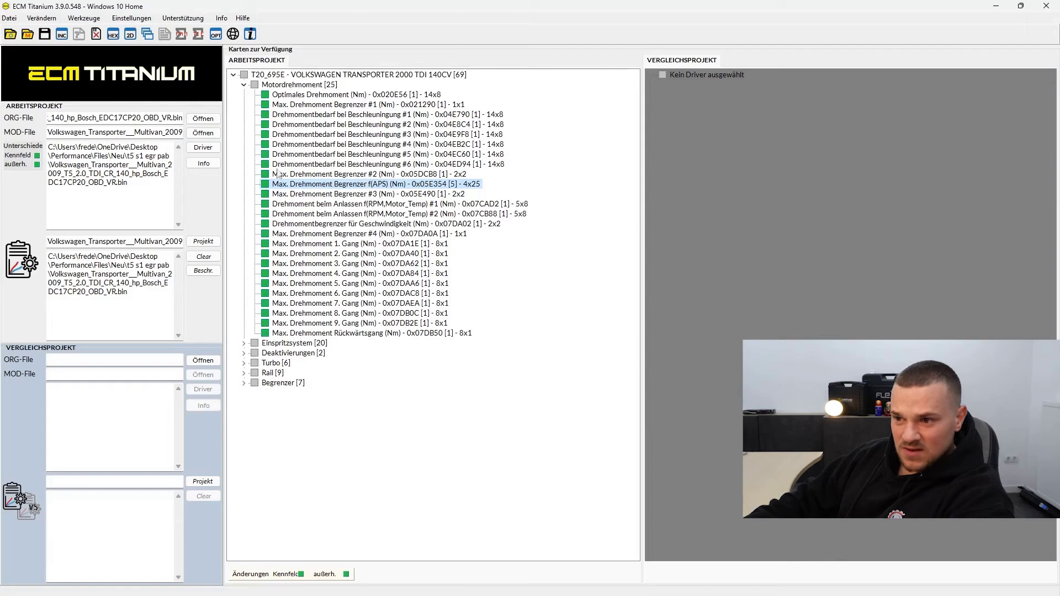
View the cranking torque map Drehmoment beim Anlassen f(RPM,Motor_Temp) #1 and close it
{"action": "double_click", "coordinate": [344, 204]}
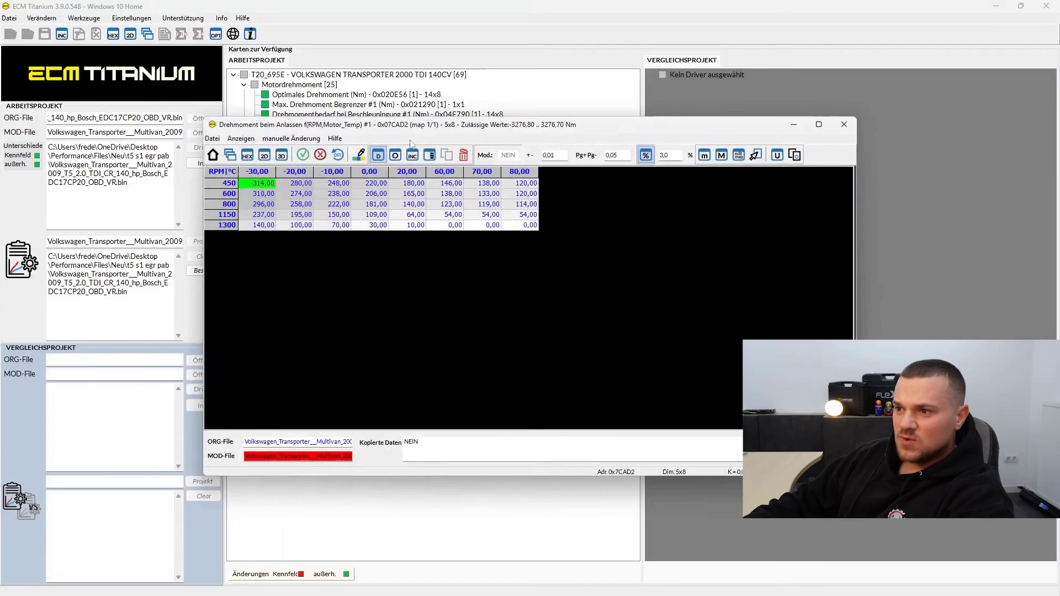
{"action": "left_click_drag", "start_coordinate": [396, 129], "coordinate": [479, 113]}
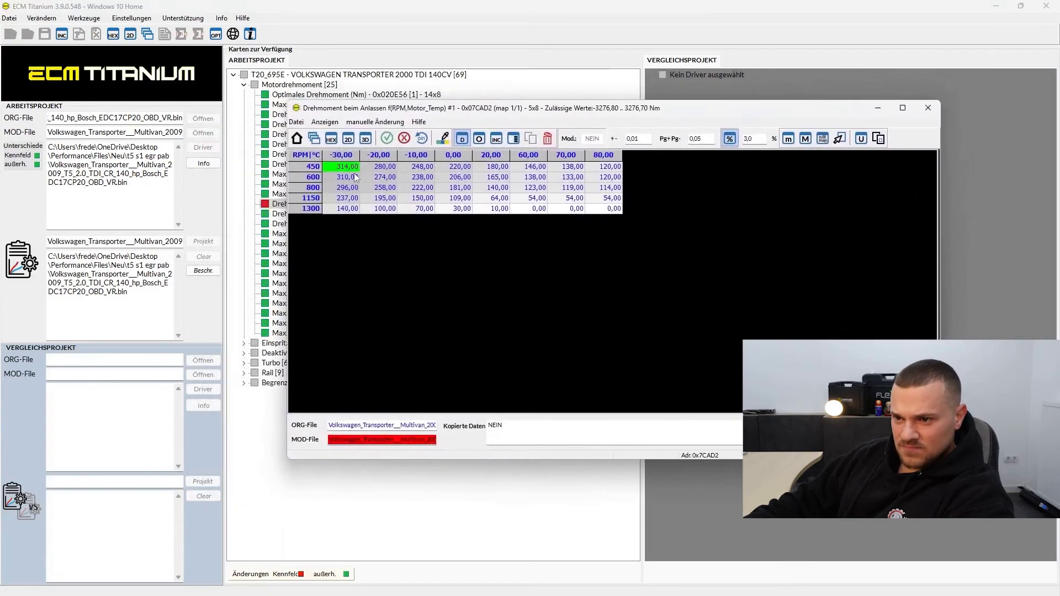
{"action": "left_click", "coordinate": [928, 107]}
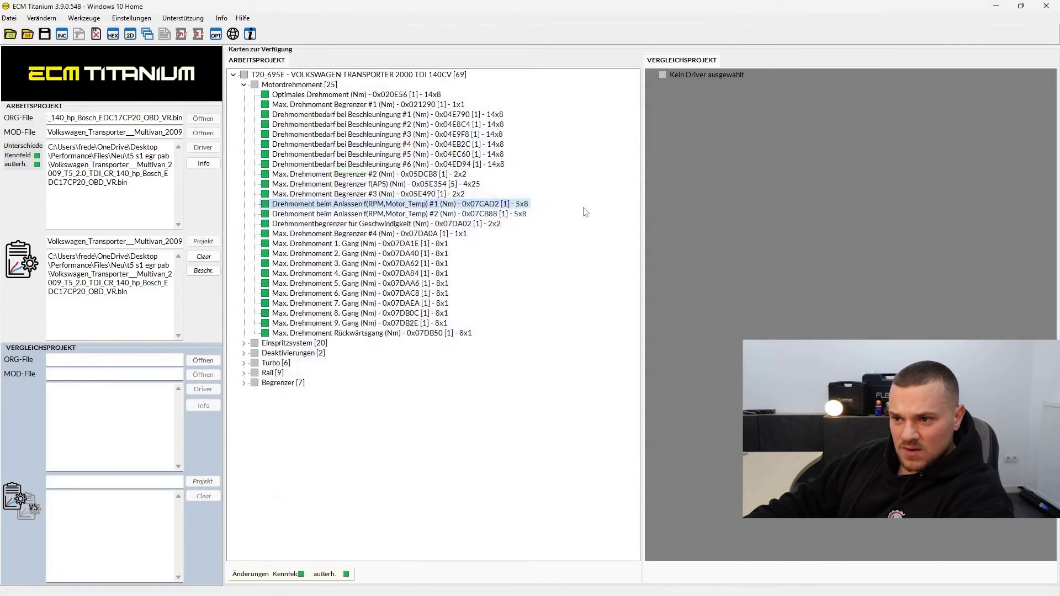
Examine the cranking torque values in Drehmoment beim Anlassen f(RPM,Motor_Temp) #2 across engine speed and temperature, and close the map
{"action": "double_click", "coordinate": [433, 215]}
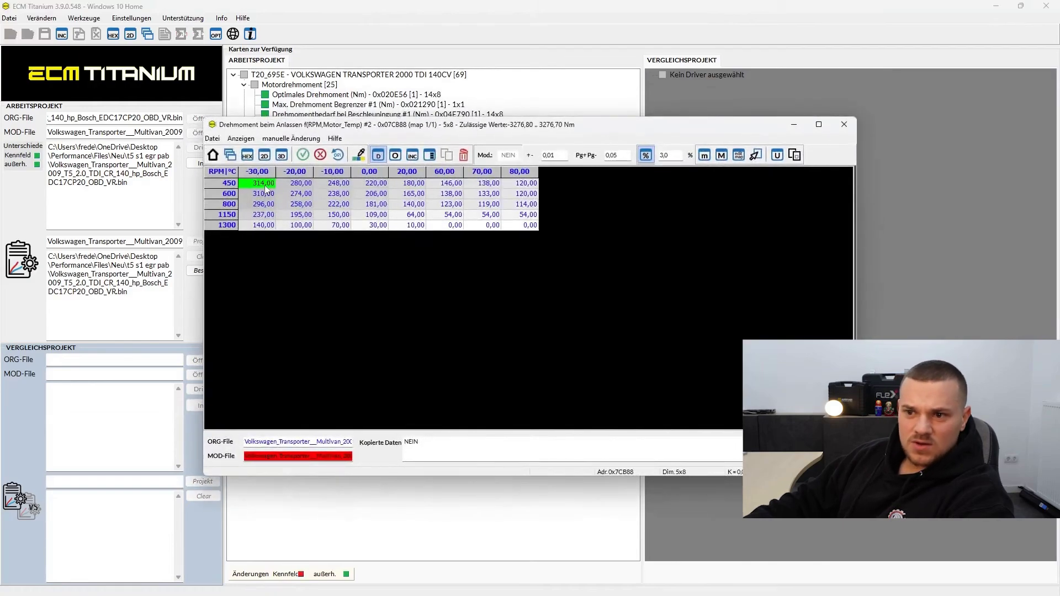
{"action": "left_click_drag", "start_coordinate": [264, 184], "coordinate": [504, 227]}
{"action": "left_click", "coordinate": [516, 217]}
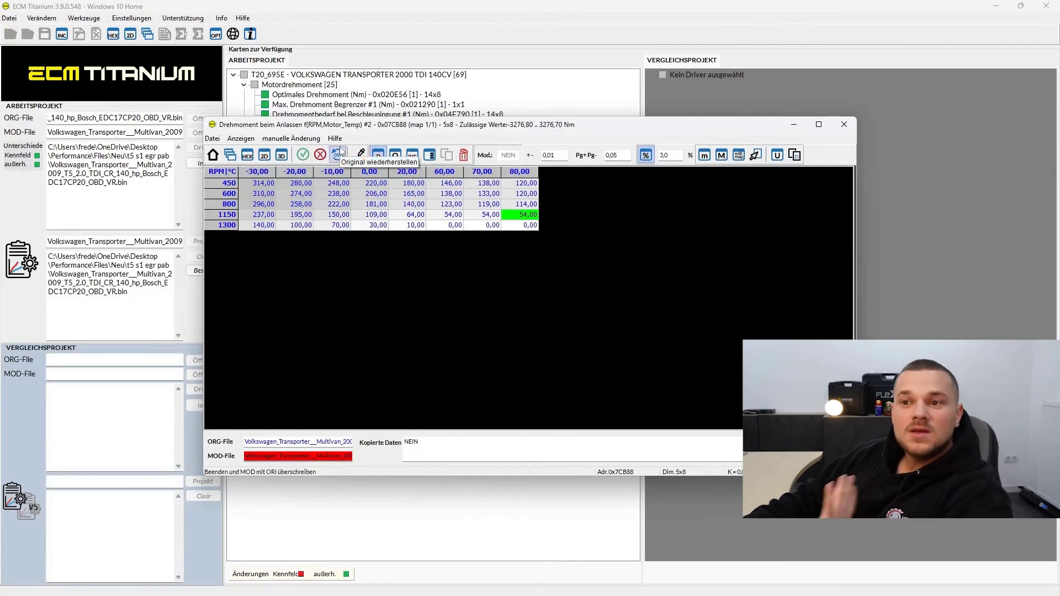
{"action": "left_click", "coordinate": [258, 184]}
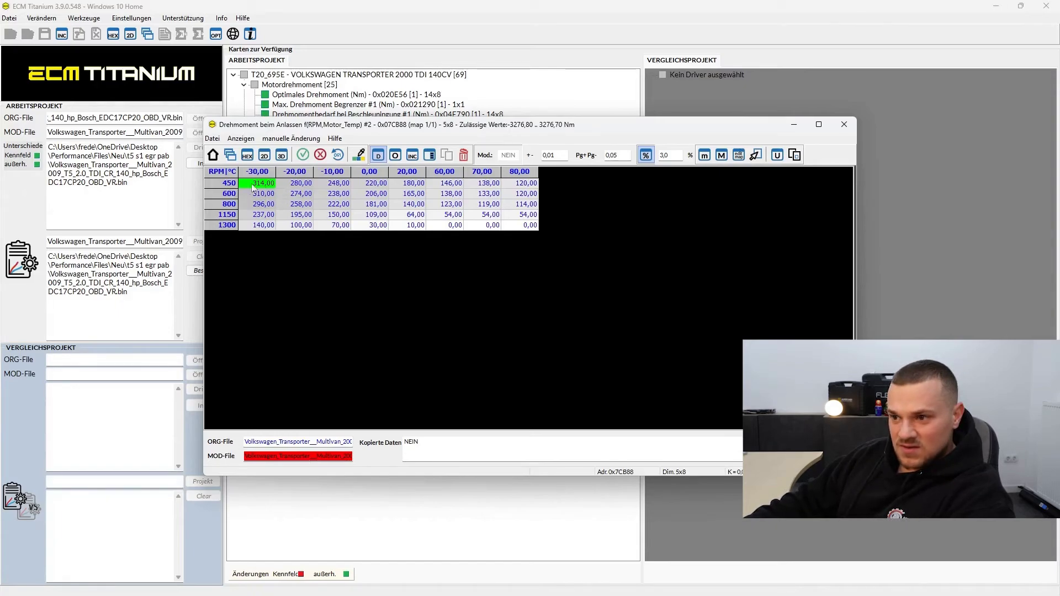
{"action": "left_click", "coordinate": [529, 225]}
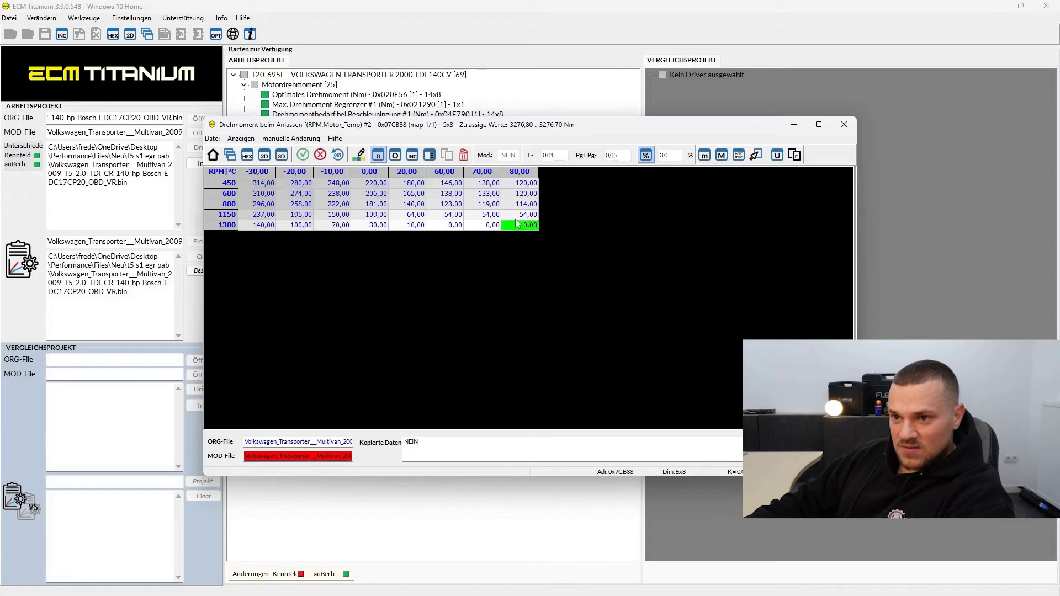
{"action": "left_click_drag", "start_coordinate": [519, 216], "coordinate": [346, 215]}
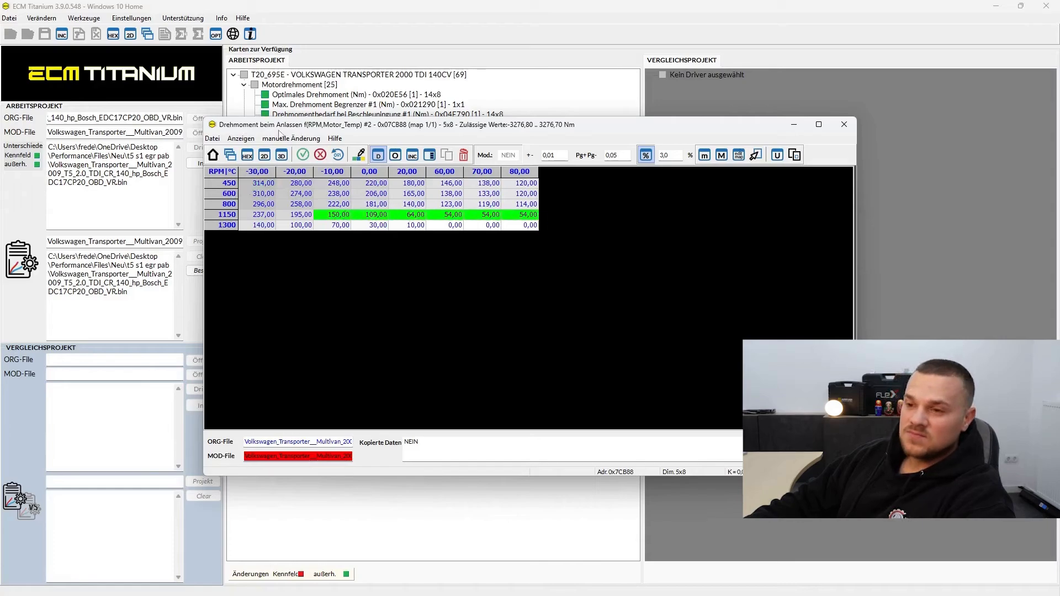
{"action": "left_click", "coordinate": [382, 205]}
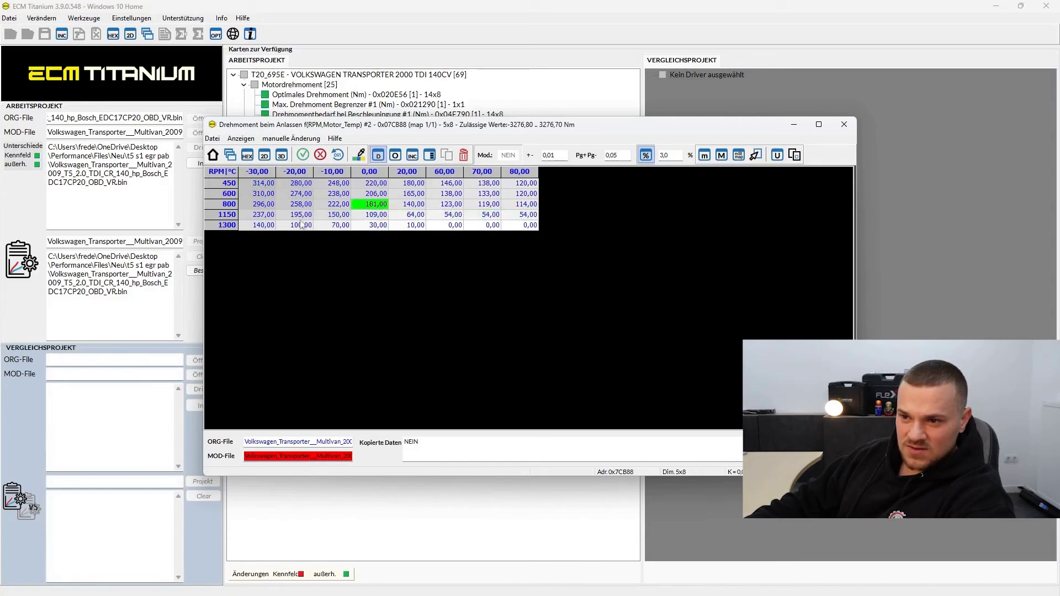
{"action": "left_click_drag", "start_coordinate": [244, 188], "coordinate": [420, 196]}
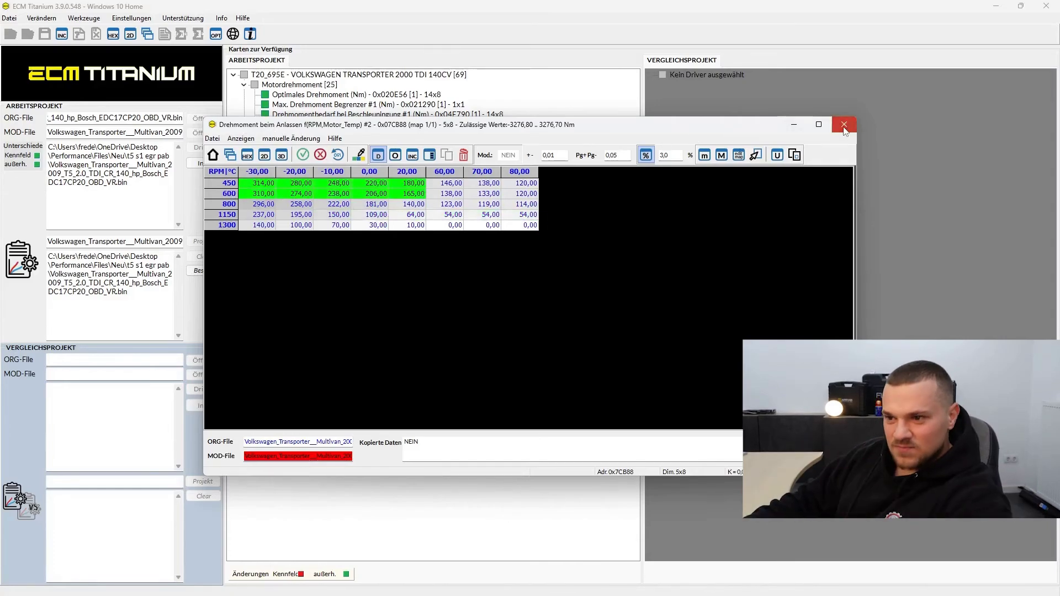
{"action": "left_click", "coordinate": [844, 125]}
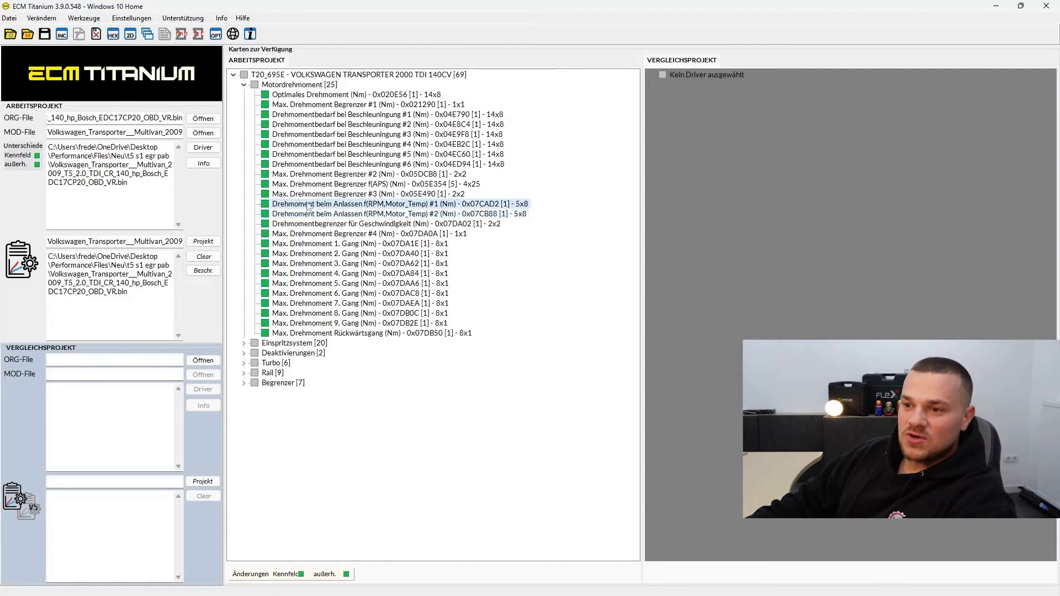
Compare both cranking torque maps, checking 450 to 800 RPM at 20 to 80 °C in map #1
{"action": "double_click", "coordinate": [329, 214]}
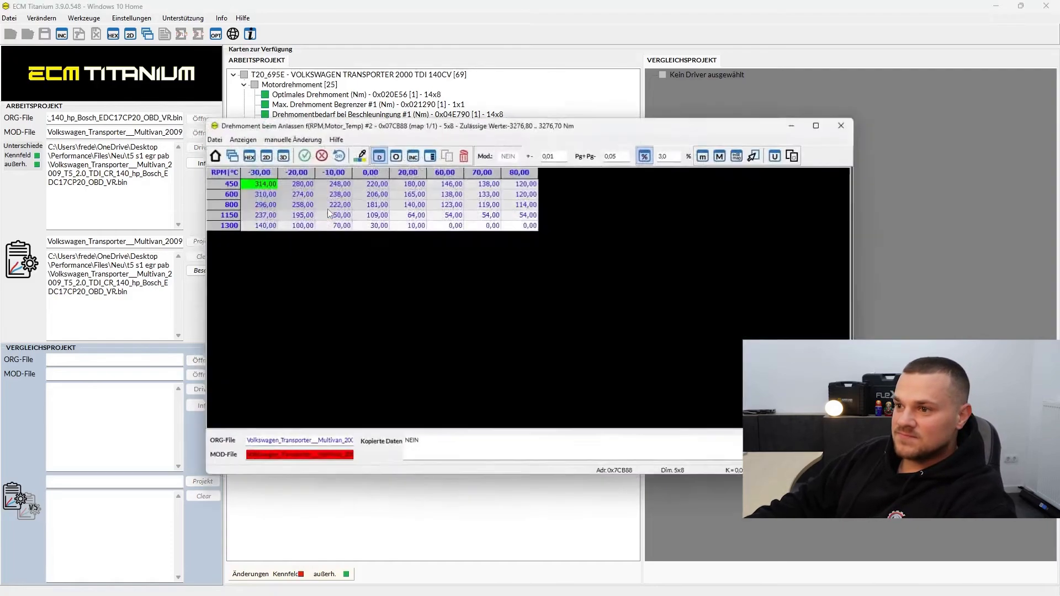
{"action": "key", "text": "Escape"}
{"action": "double_click", "coordinate": [395, 205]}
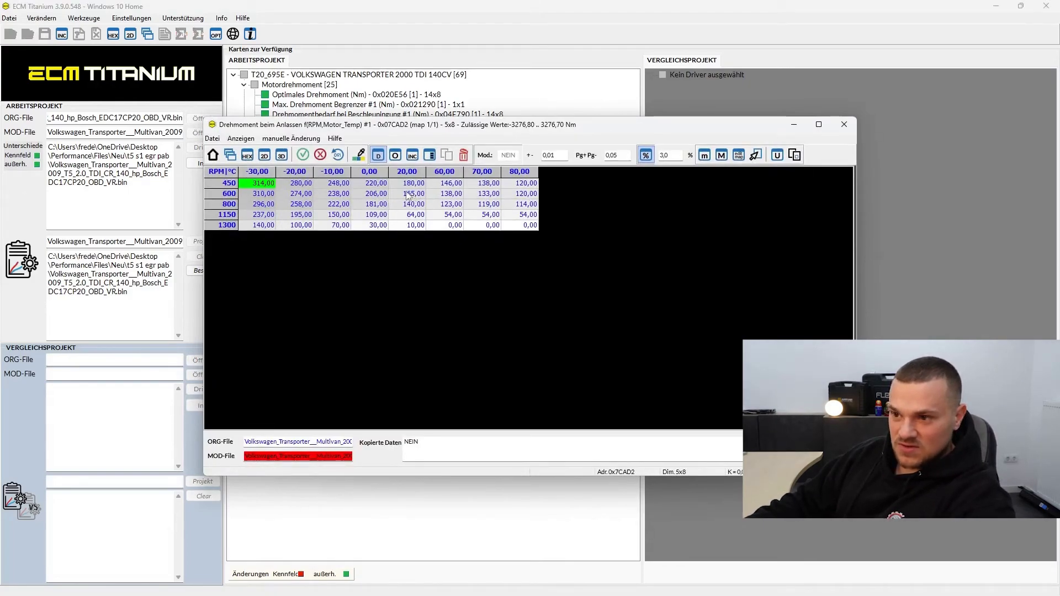
{"action": "left_click_drag", "start_coordinate": [402, 185], "coordinate": [527, 206]}
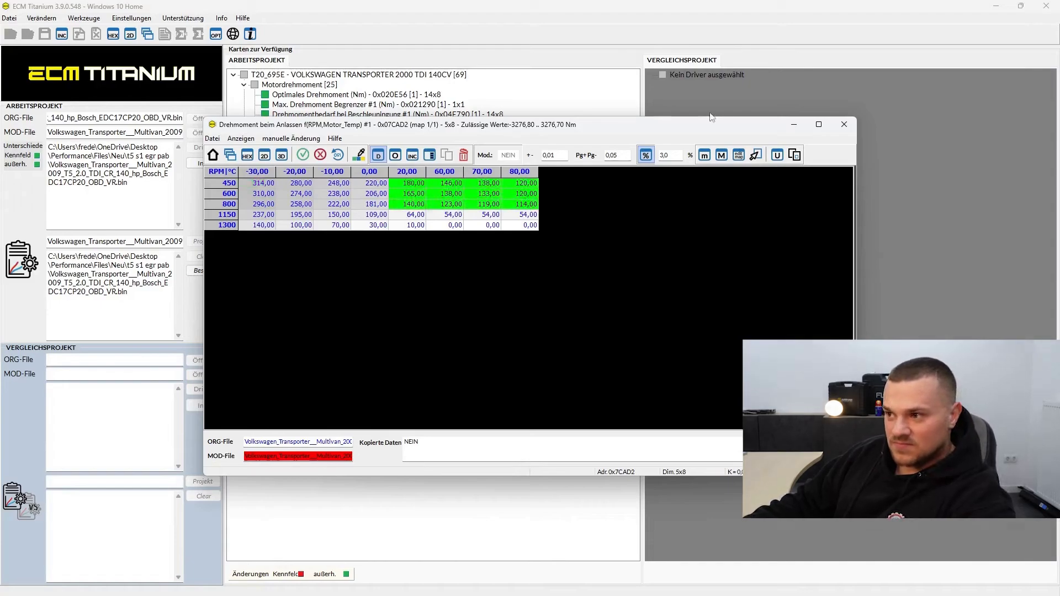
{"action": "left_click", "coordinate": [843, 126]}
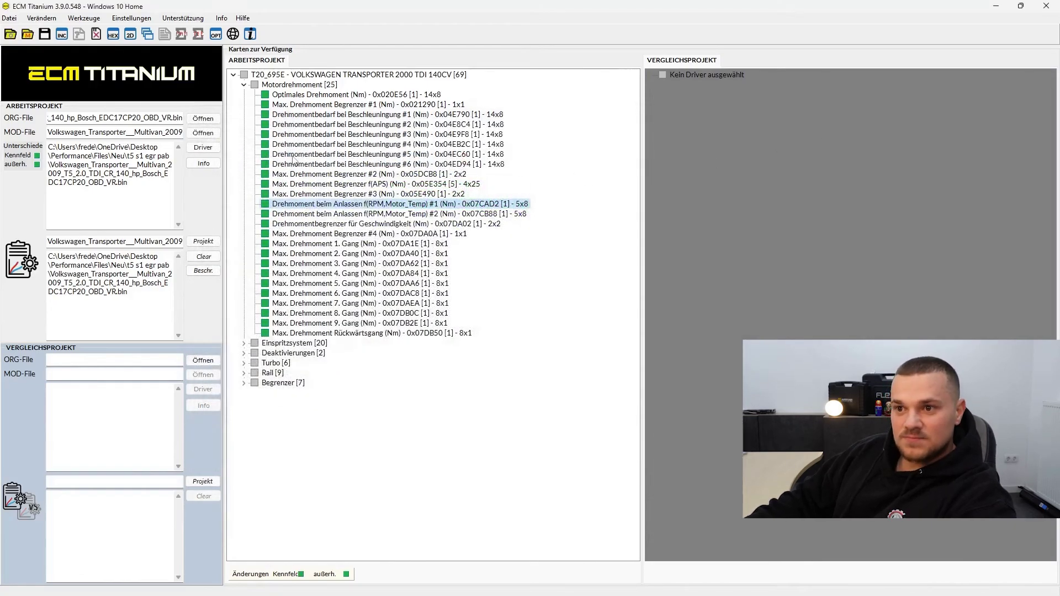
Open the Einspritzung Korrektur #1 map from the Einspritzsystem group in place of the Motordrehmoment maps
{"action": "left_click", "coordinate": [244, 84]}
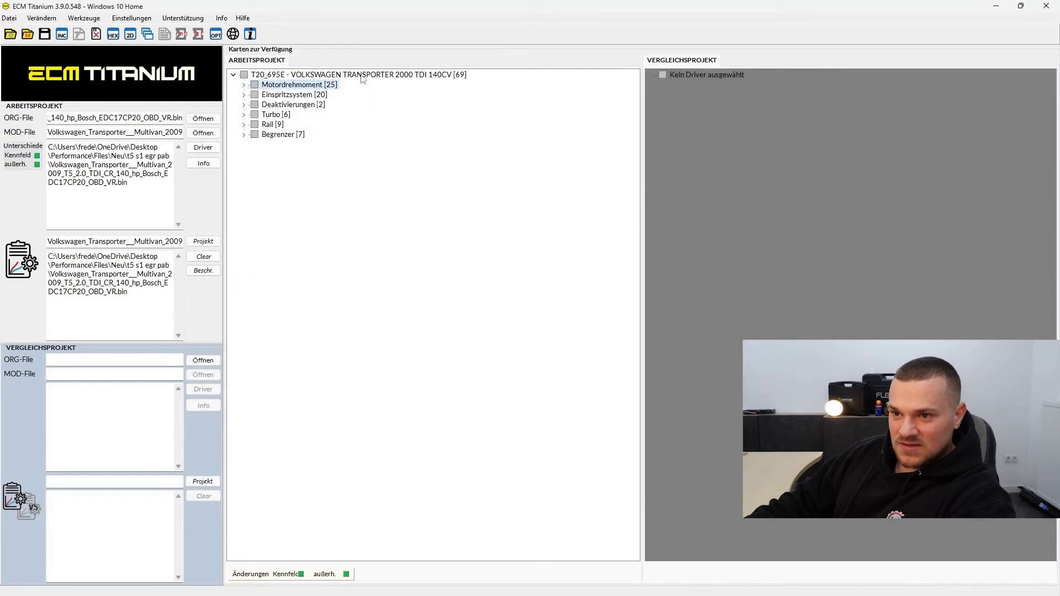
{"action": "left_click", "coordinate": [244, 94]}
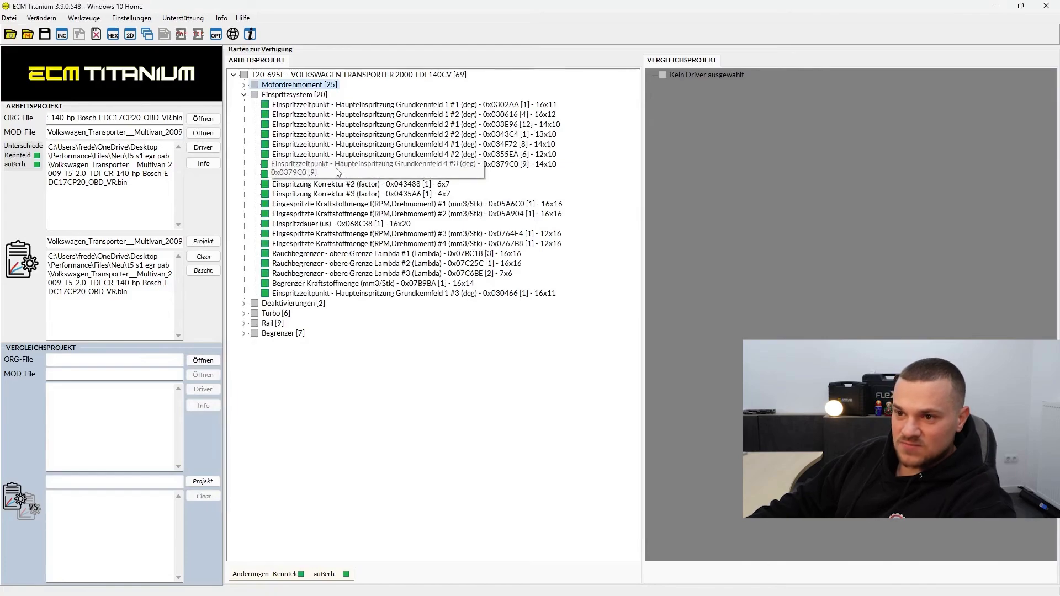
{"action": "double_click", "coordinate": [333, 175]}
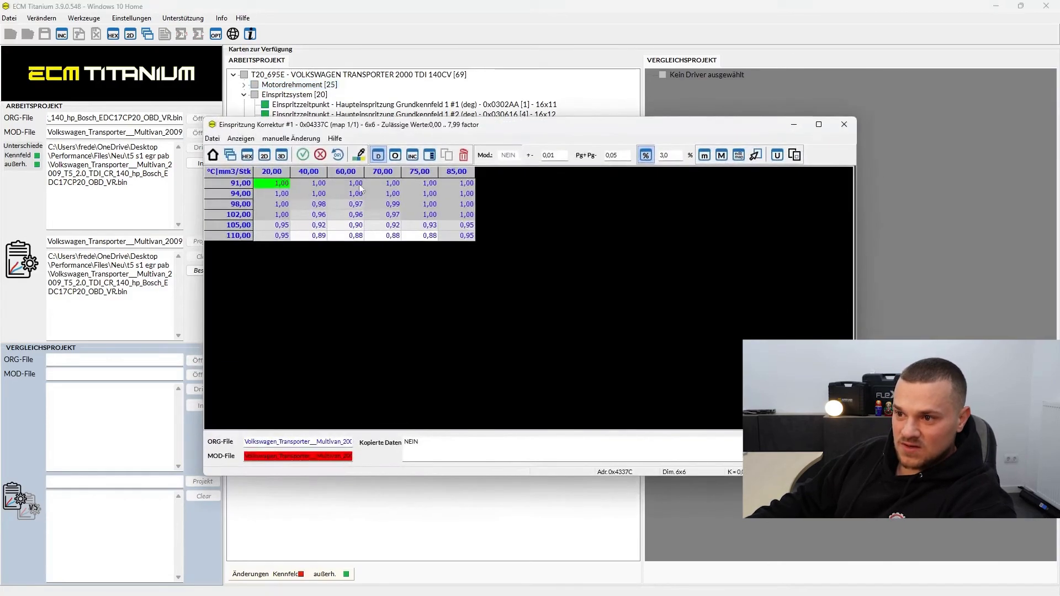
{"action": "left_click_drag", "start_coordinate": [439, 127], "coordinate": [513, 143]}
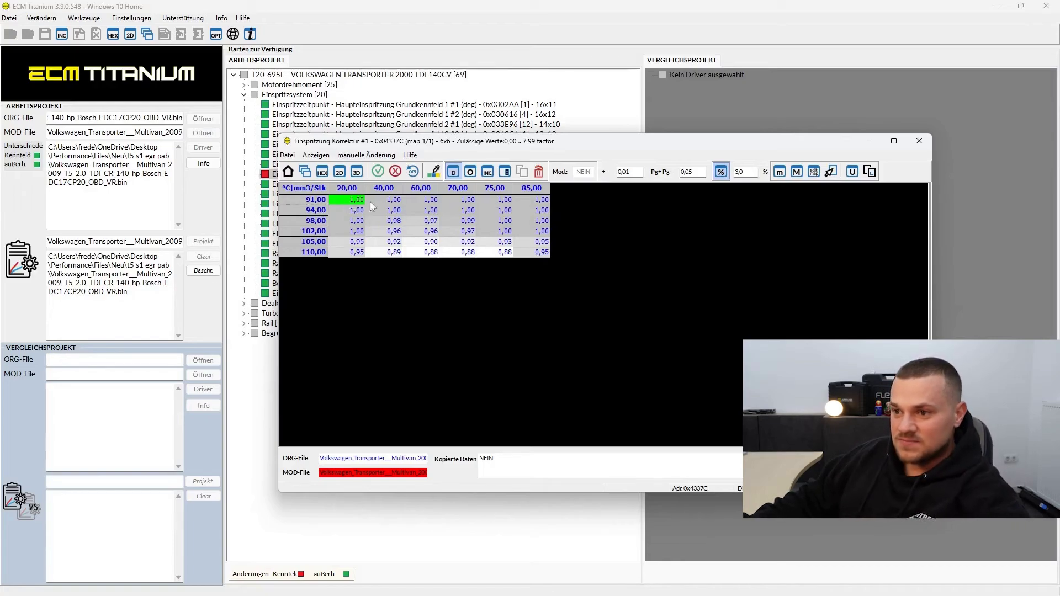
Examine the injection correction factors in the 91 °C row and at 60 to 75 mm3/Stk in the 105 and 110 °C rows
{"action": "left_click_drag", "start_coordinate": [370, 201], "coordinate": [455, 200]}
{"action": "left_click", "coordinate": [459, 199]}
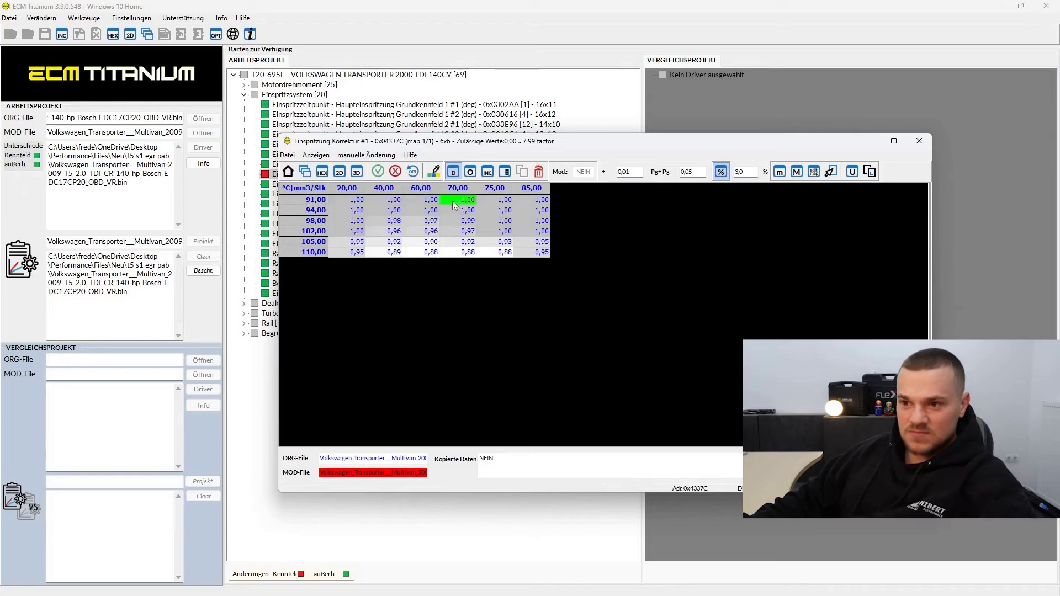
{"action": "left_click", "coordinate": [353, 200]}
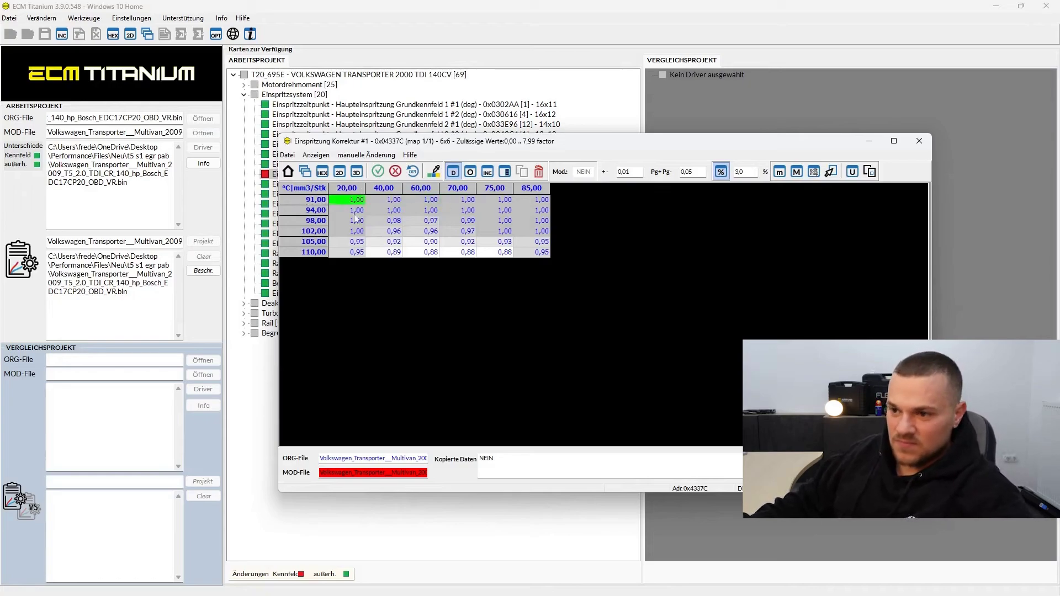
{"action": "left_click", "coordinate": [425, 254]}
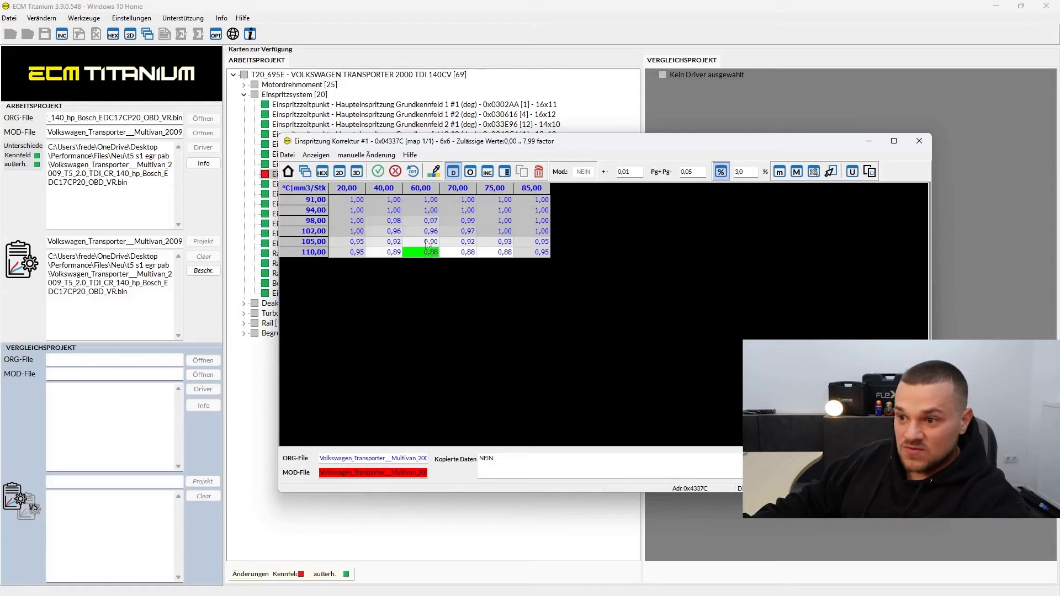
{"action": "left_click_drag", "start_coordinate": [429, 249], "coordinate": [508, 252]}
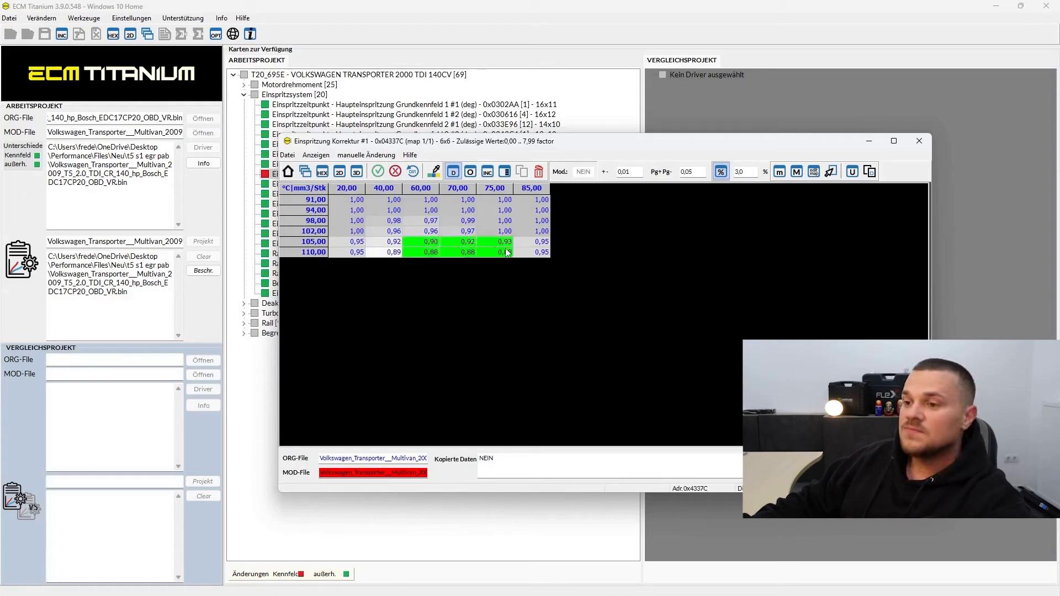
{"action": "left_click", "coordinate": [501, 253]}
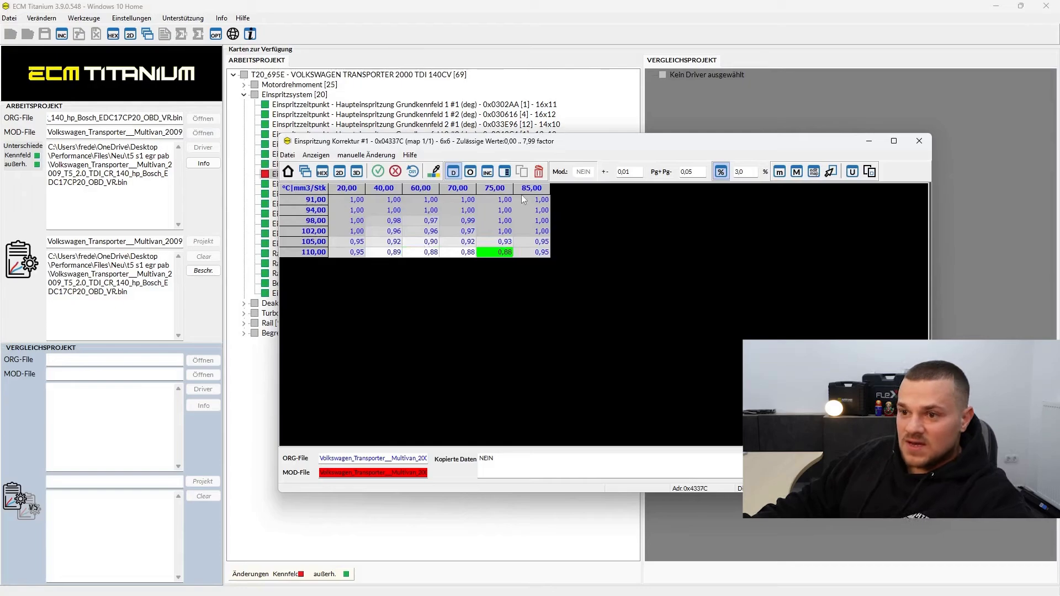
Set every factor in the Einspritzung Korrektur #1 map to 1
{"action": "left_click_drag", "start_coordinate": [354, 201], "coordinate": [546, 261]}
{"action": "type", "text": "1"}
{"action": "key", "text": "Return"}
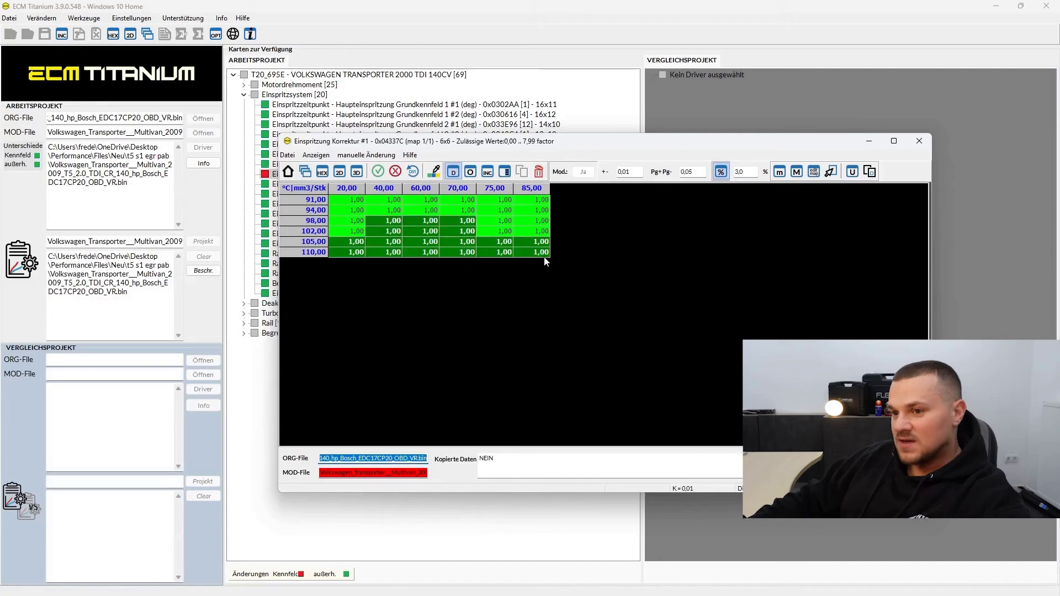
Check the modified factors in the Einspritzung Korrektur #1 map and close it, keeping the changes
{"action": "left_click", "coordinate": [497, 244]}
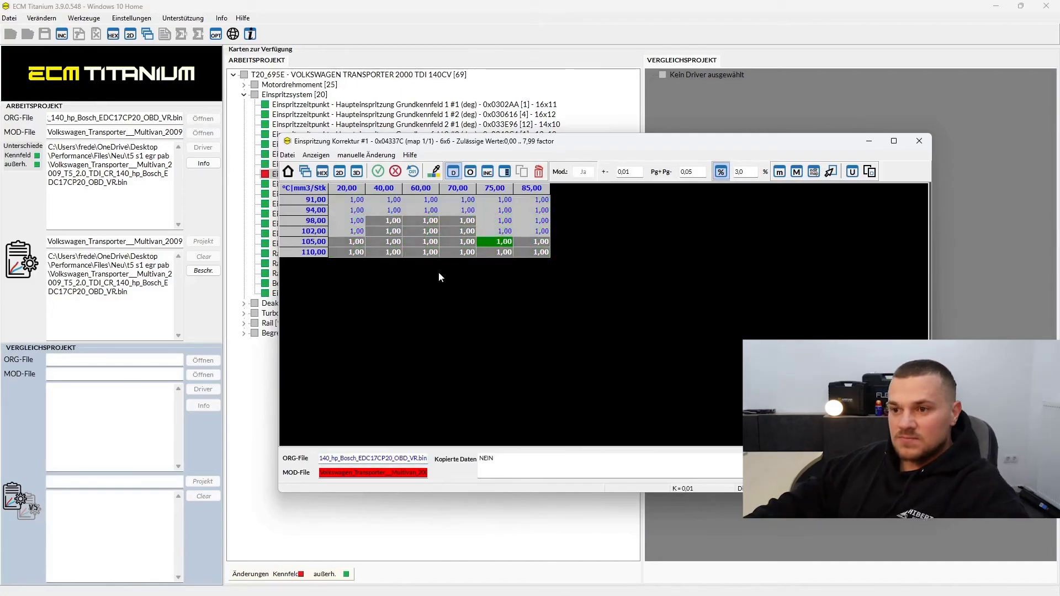
{"action": "left_click", "coordinate": [456, 244]}
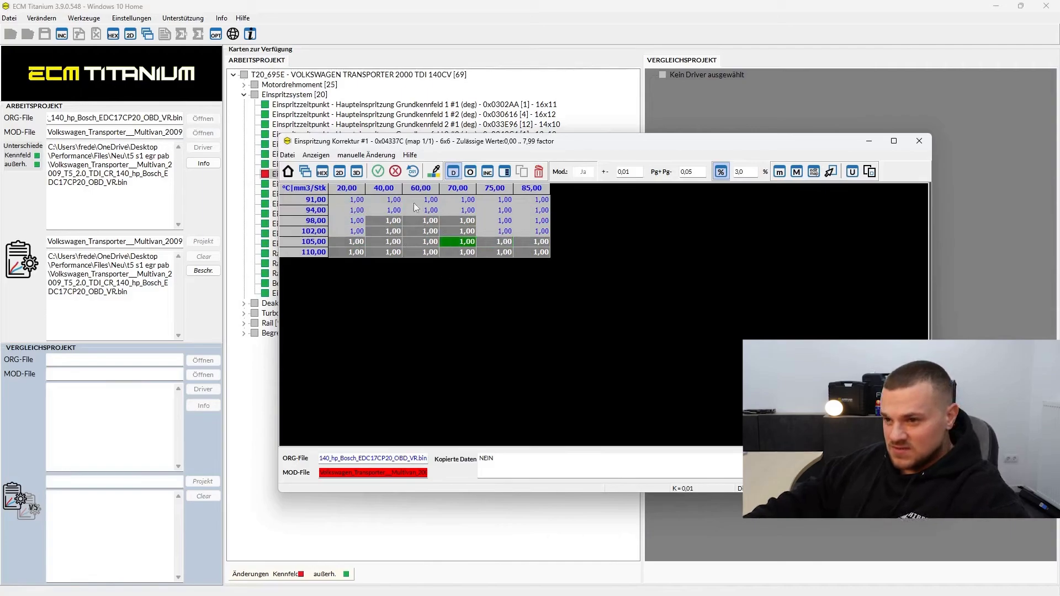
{"action": "left_click", "coordinate": [362, 202]}
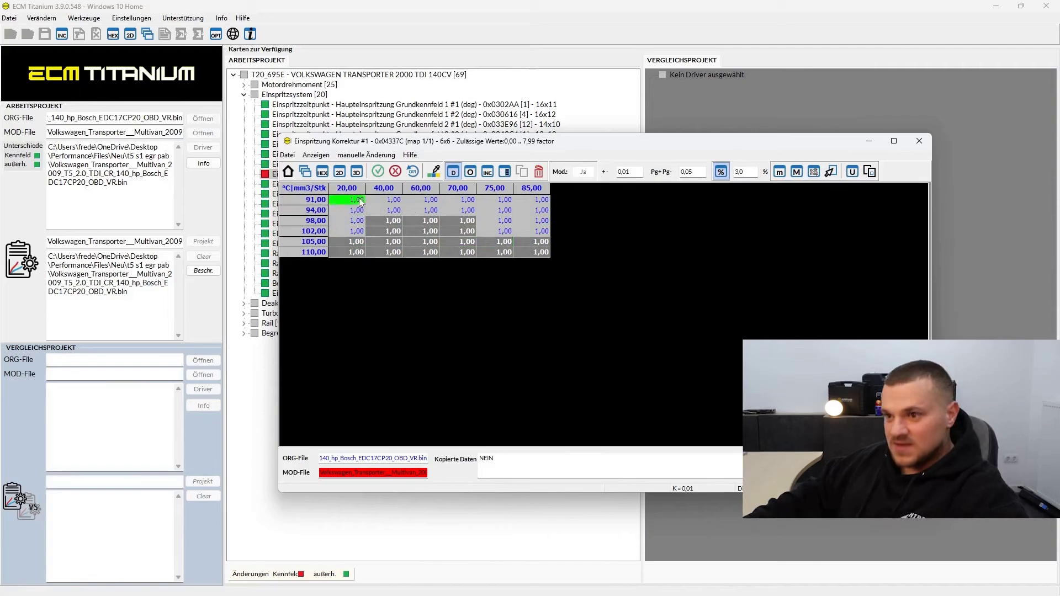
{"action": "left_click_drag", "start_coordinate": [425, 221], "coordinate": [425, 231]}
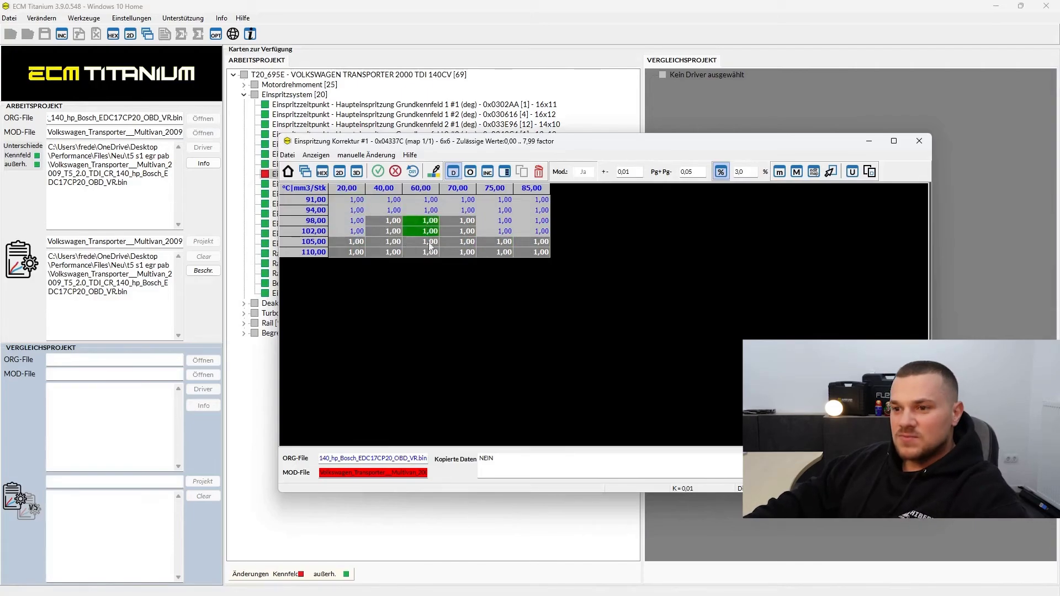
{"action": "key", "text": "Escape"}
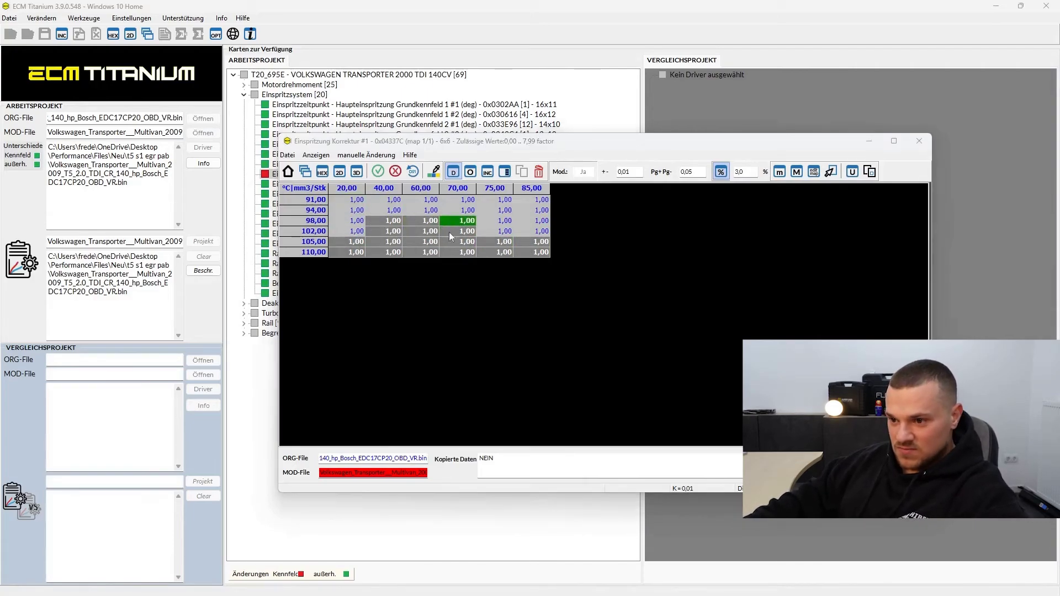
{"action": "left_click", "coordinate": [371, 397]}
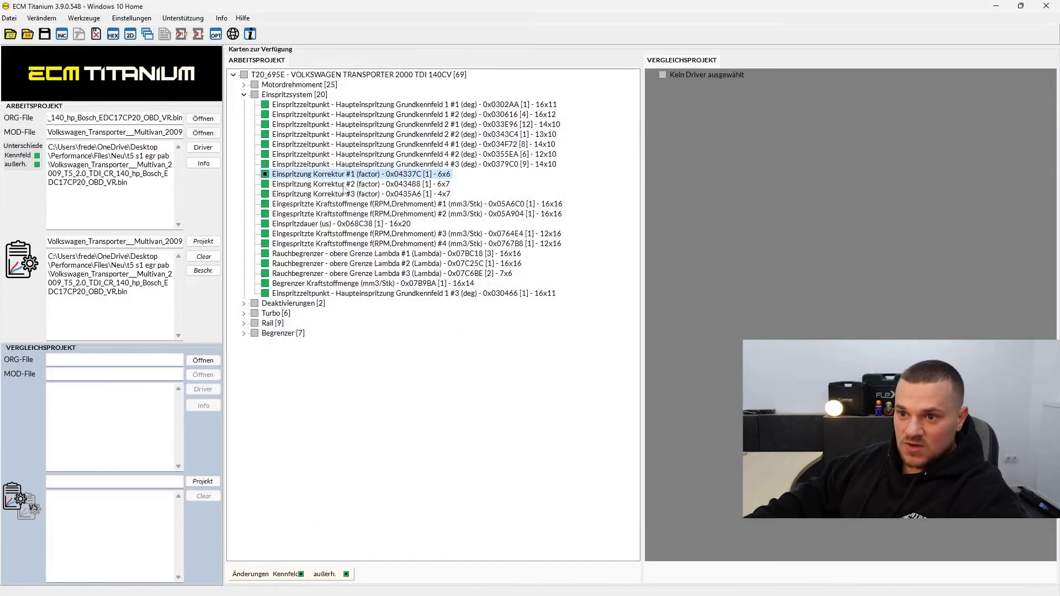
Open the Einspritzung Korrektur #2 map and examine its correction factors from 118 to 128 °C across all vehicle speeds
{"action": "double_click", "coordinate": [343, 184]}
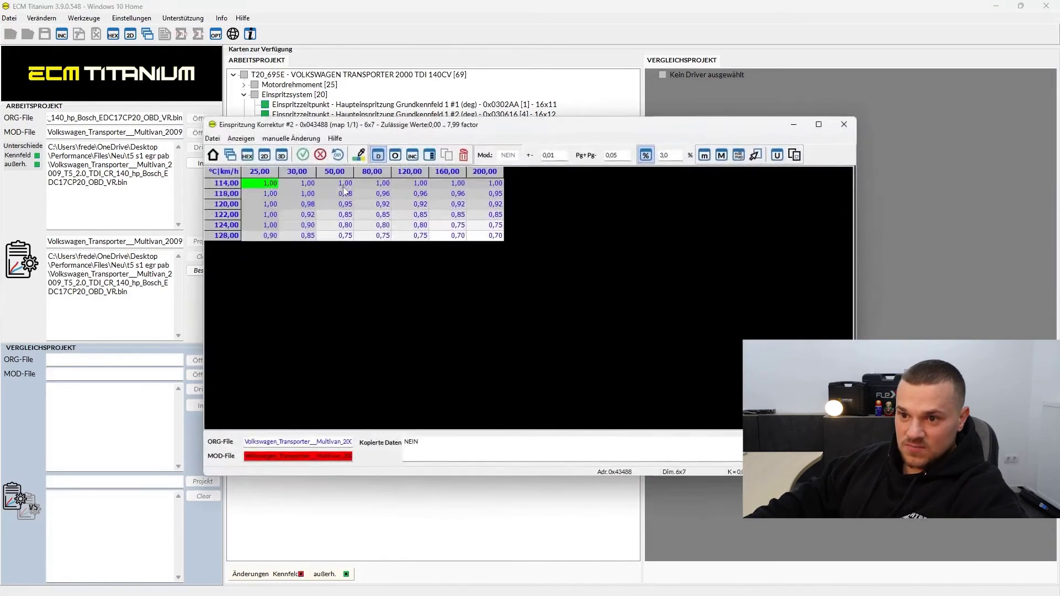
{"action": "left_click_drag", "start_coordinate": [266, 188], "coordinate": [381, 196]}
{"action": "left_click", "coordinate": [268, 194]}
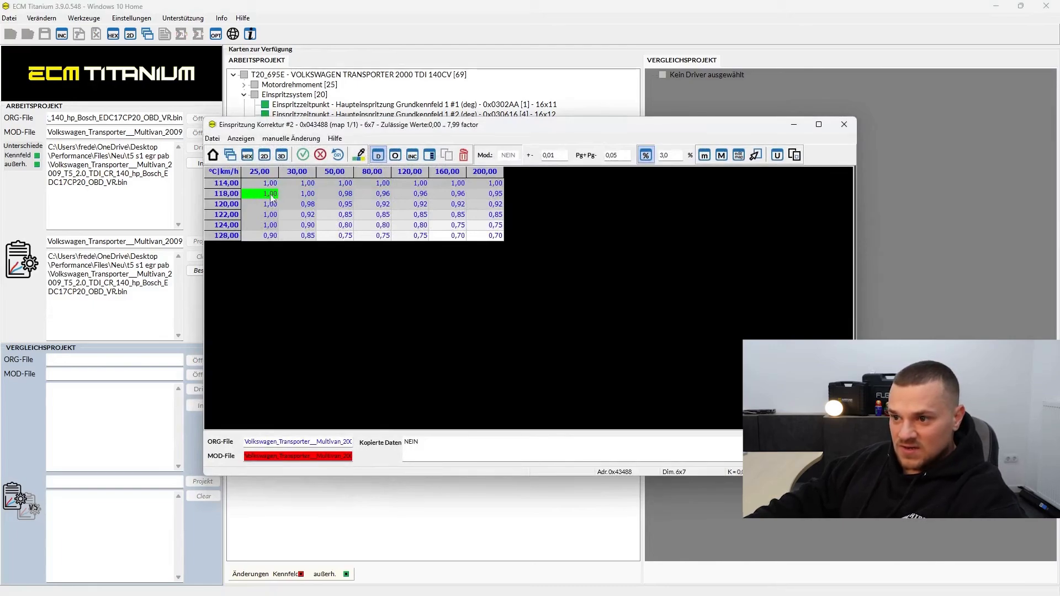
{"action": "left_click_drag", "start_coordinate": [276, 193], "coordinate": [493, 196]}
{"action": "left_click", "coordinate": [493, 196]}
{"action": "left_click", "coordinate": [489, 237]}
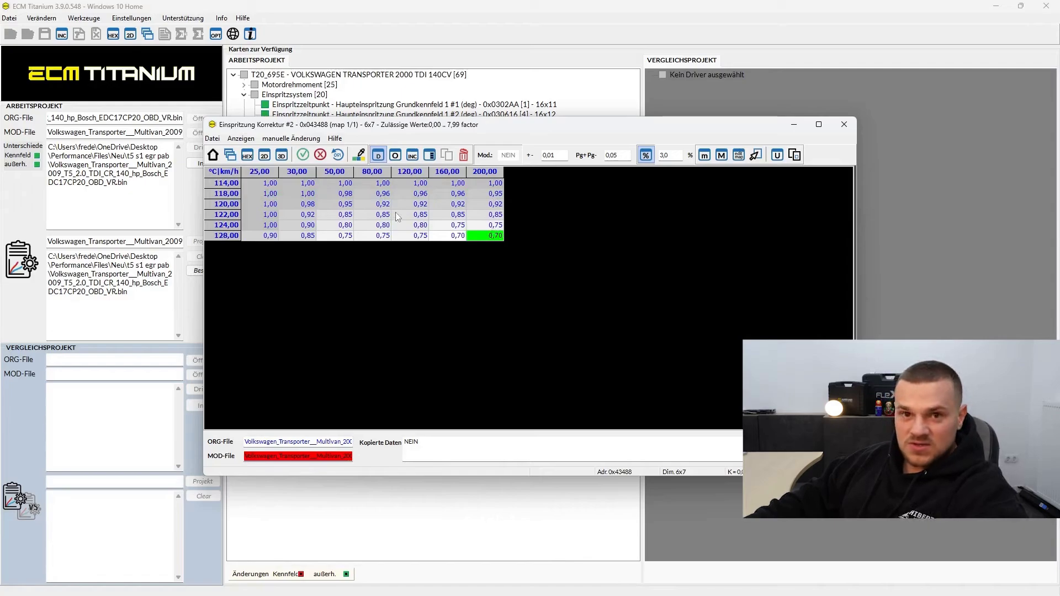
{"action": "left_click", "coordinate": [291, 191]}
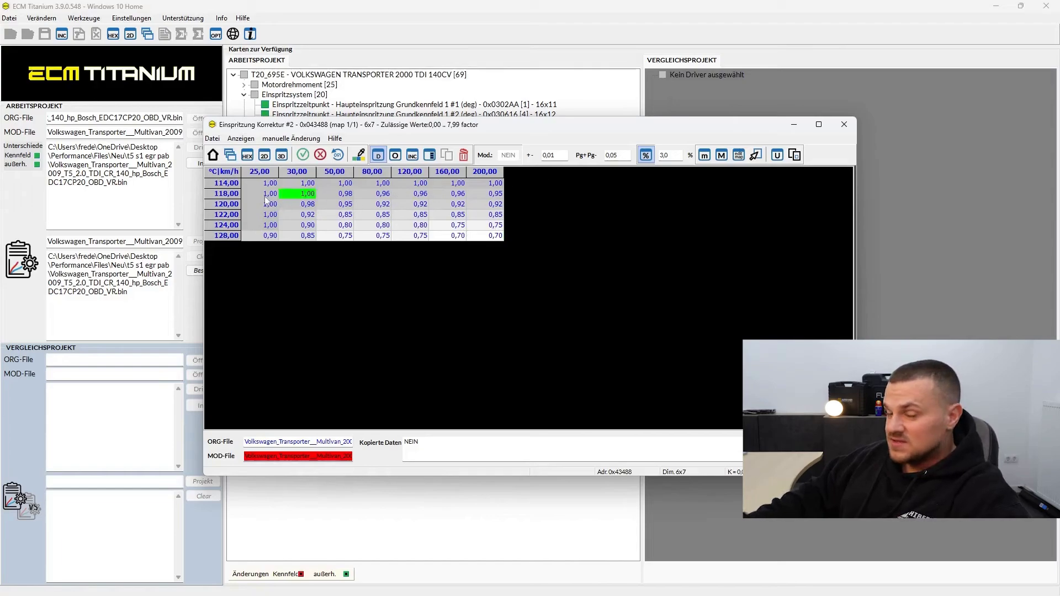
{"action": "left_click_drag", "start_coordinate": [264, 195], "coordinate": [518, 243]}
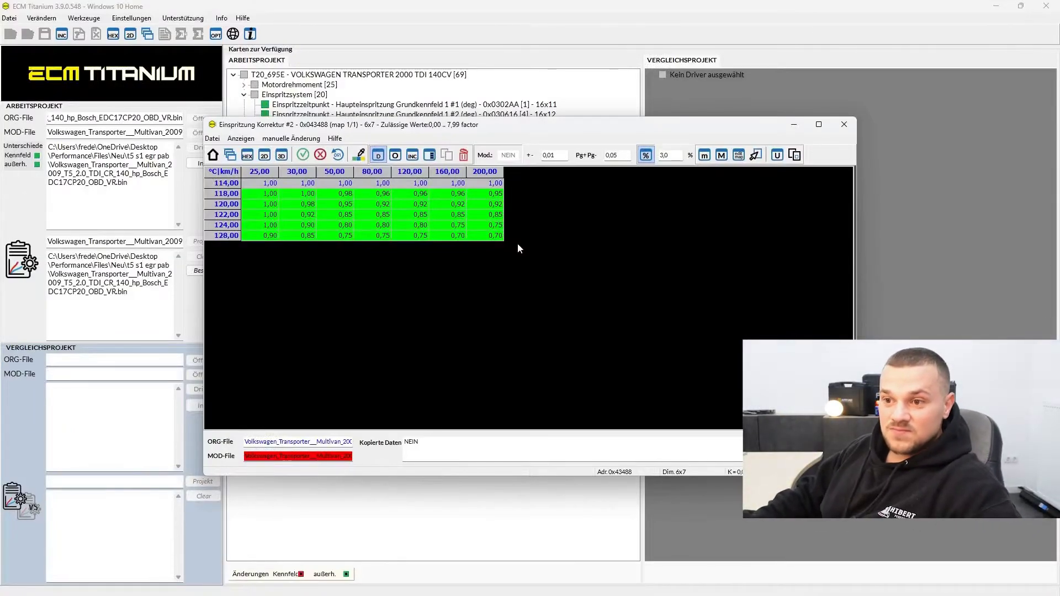
{"action": "left_click", "coordinate": [479, 226]}
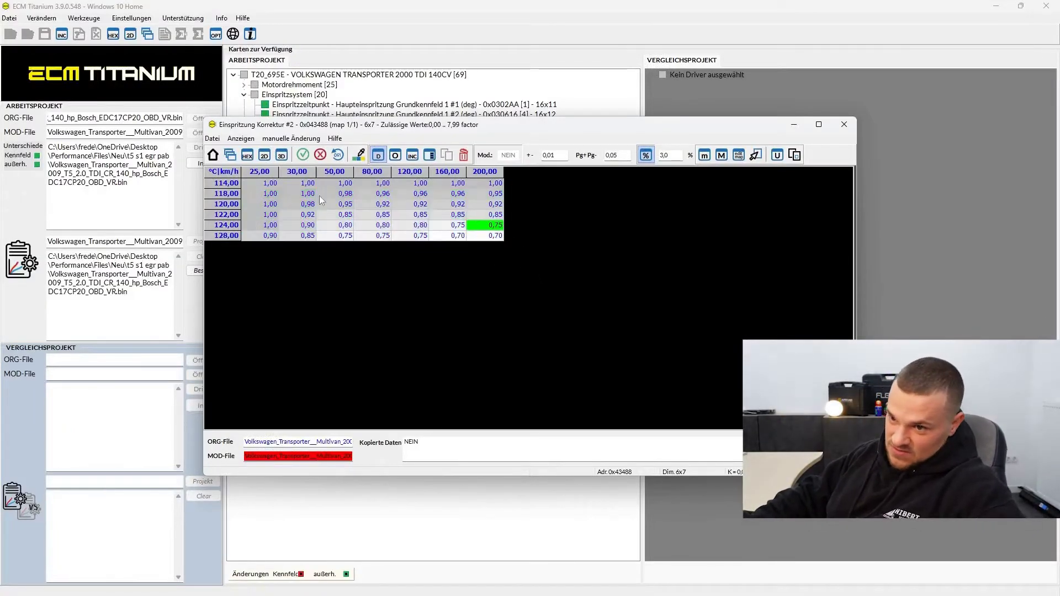
Try setting every factor in the Einspritzung Korrektur #2 map to 1, and restore the original values
{"action": "left_click_drag", "start_coordinate": [268, 185], "coordinate": [537, 257]}
{"action": "type", "text": "1"}
{"action": "key", "text": "Return"}
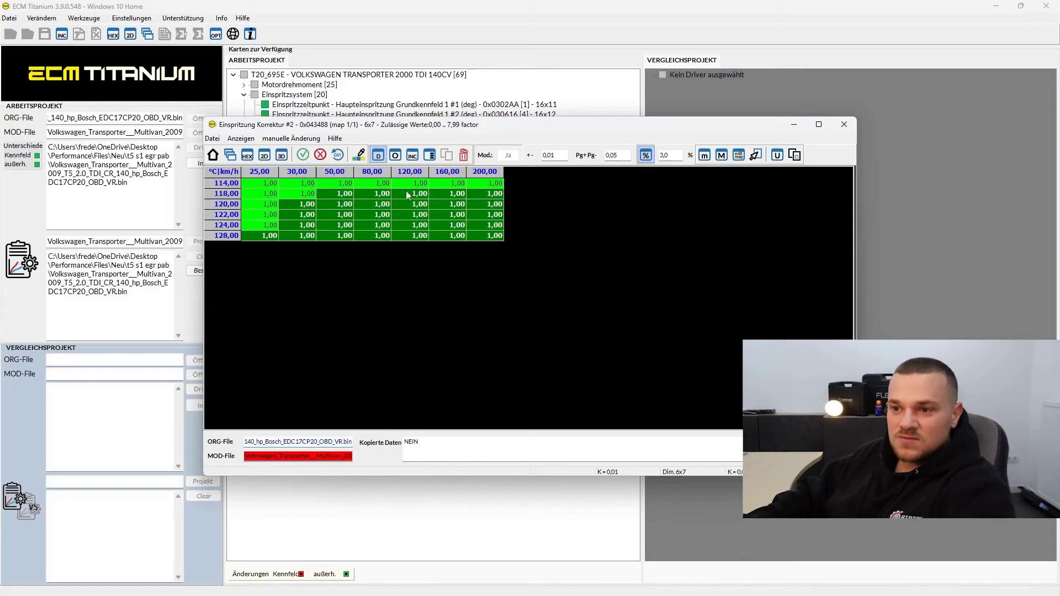
{"action": "left_click", "coordinate": [338, 156]}
{"action": "key", "text": "Return"}
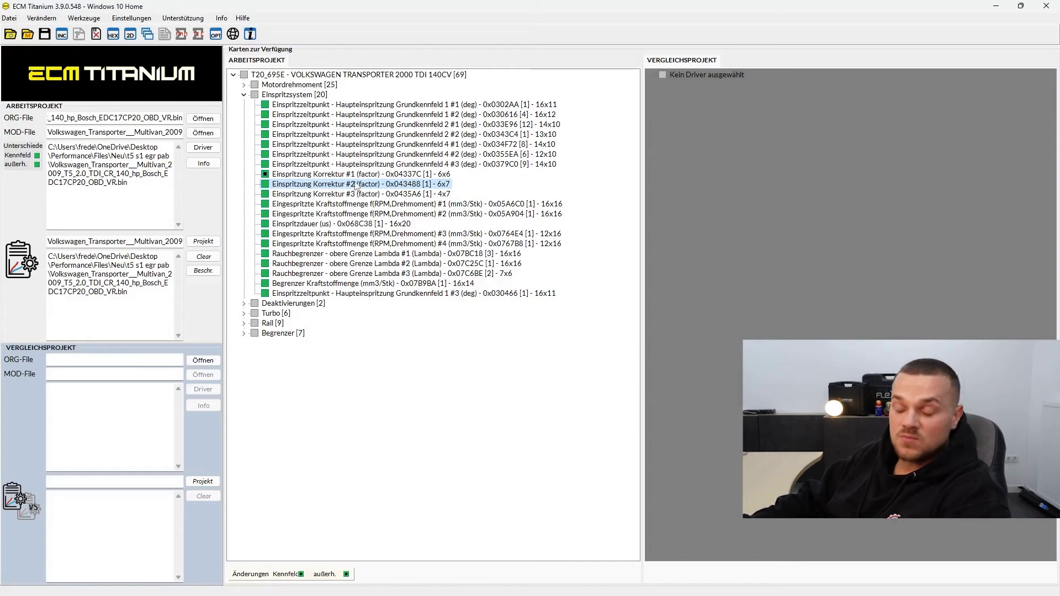
Open the Einspritzung Korrektur #3 map and set its highest temperature breakpoint to 900 °C
{"action": "double_click", "coordinate": [356, 193]}
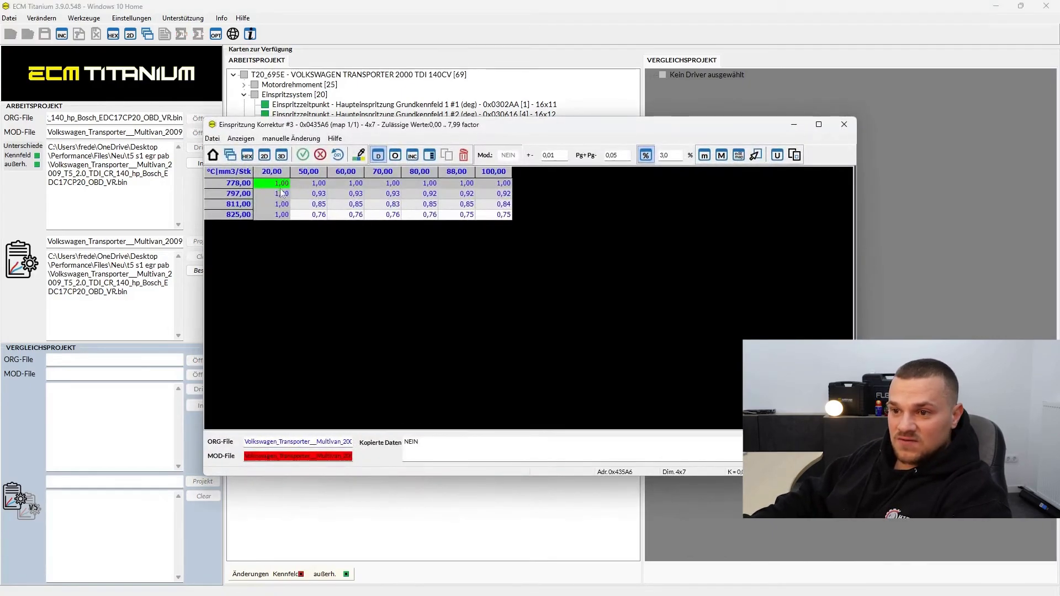
{"action": "key", "text": "ctrl+a"}
{"action": "left_click", "coordinate": [354, 203]}
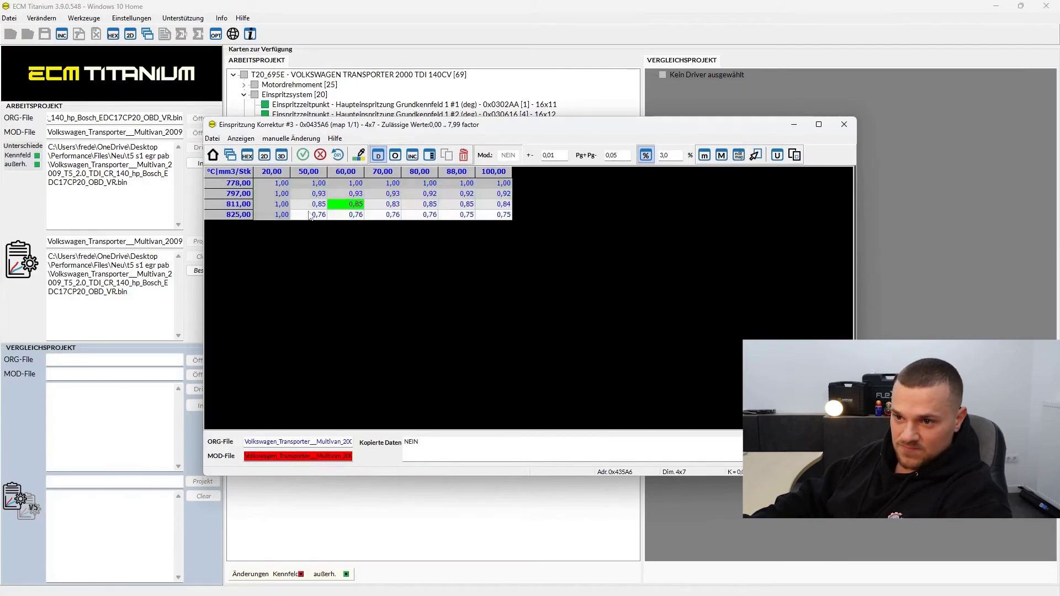
{"action": "double_click", "coordinate": [239, 215]}
{"action": "left_click", "coordinate": [251, 215]}
{"action": "type", "text": "900"}
{"action": "key", "text": "Return"}
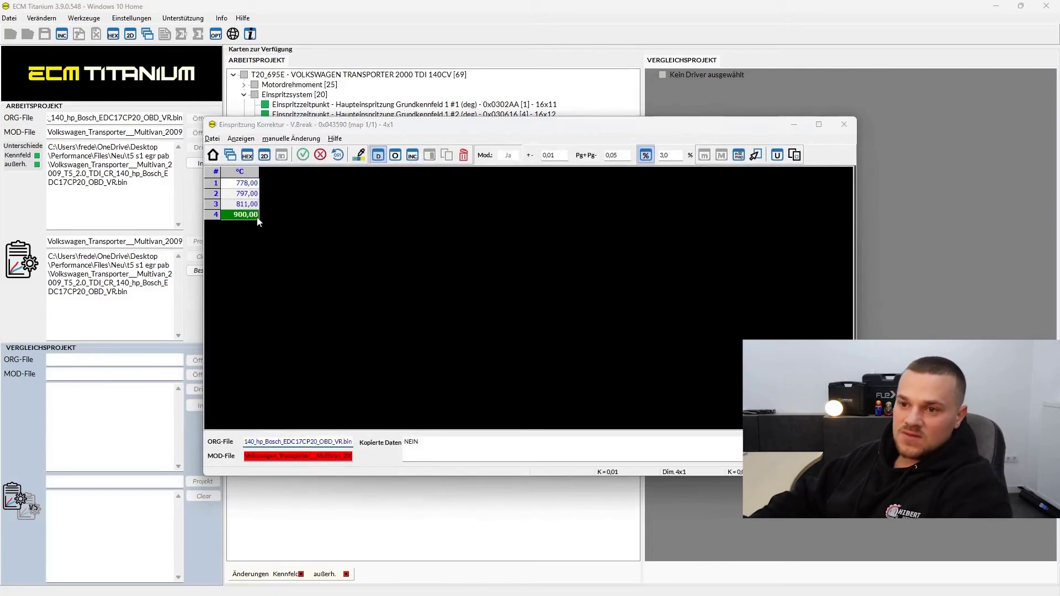
{"action": "key", "text": "Escape"}
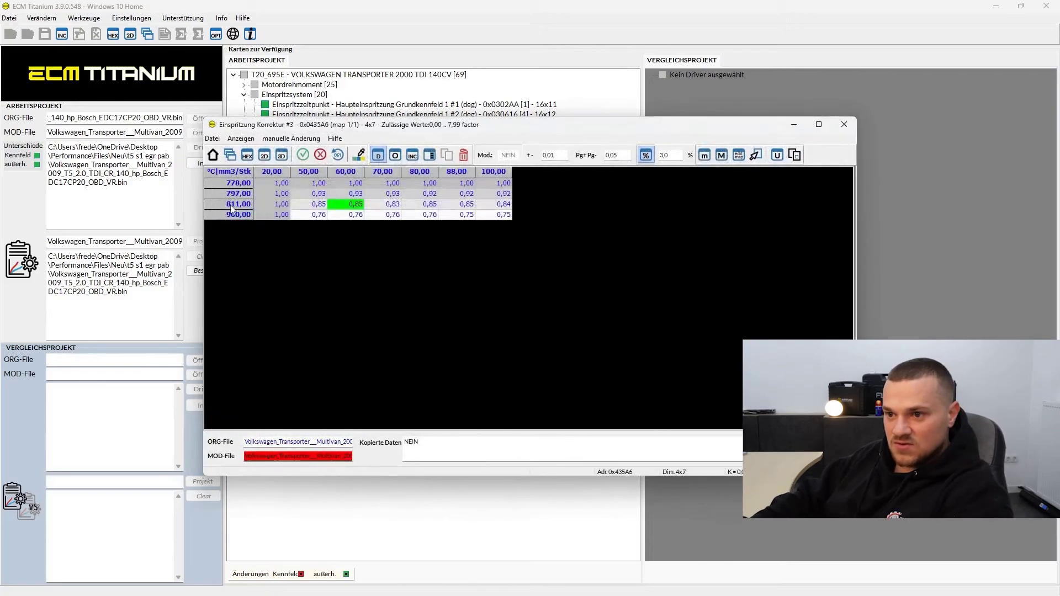
Set all factors in the 900 °C row of the Einspritzung Korrektur #3 map to 0.2
{"action": "left_click_drag", "start_coordinate": [274, 215], "coordinate": [490, 221]}
{"action": "type", "text": "0"}
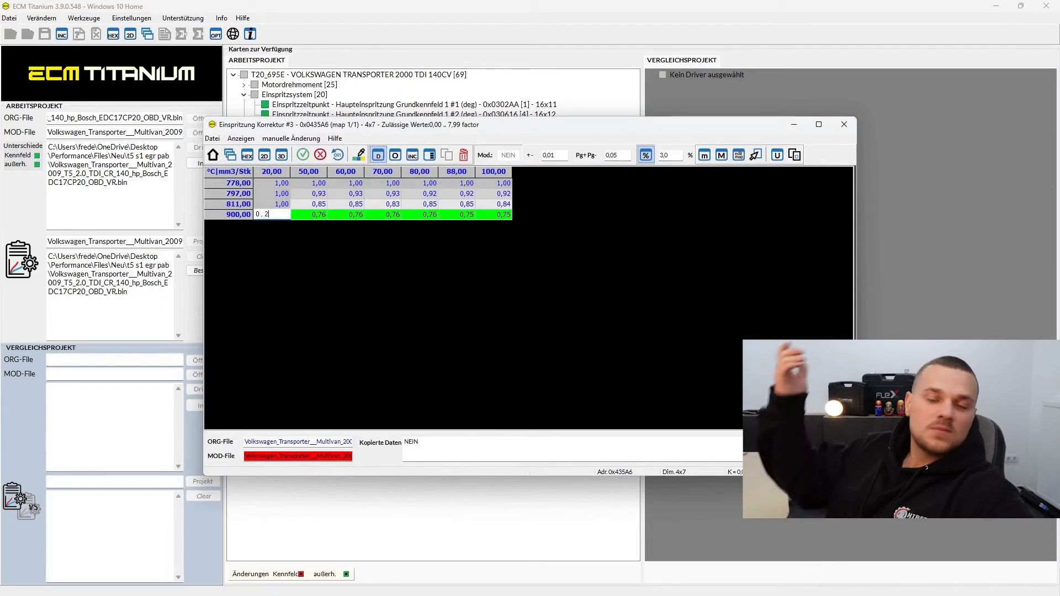
{"action": "type", "text": ",2"}
{"action": "key", "text": "Return"}
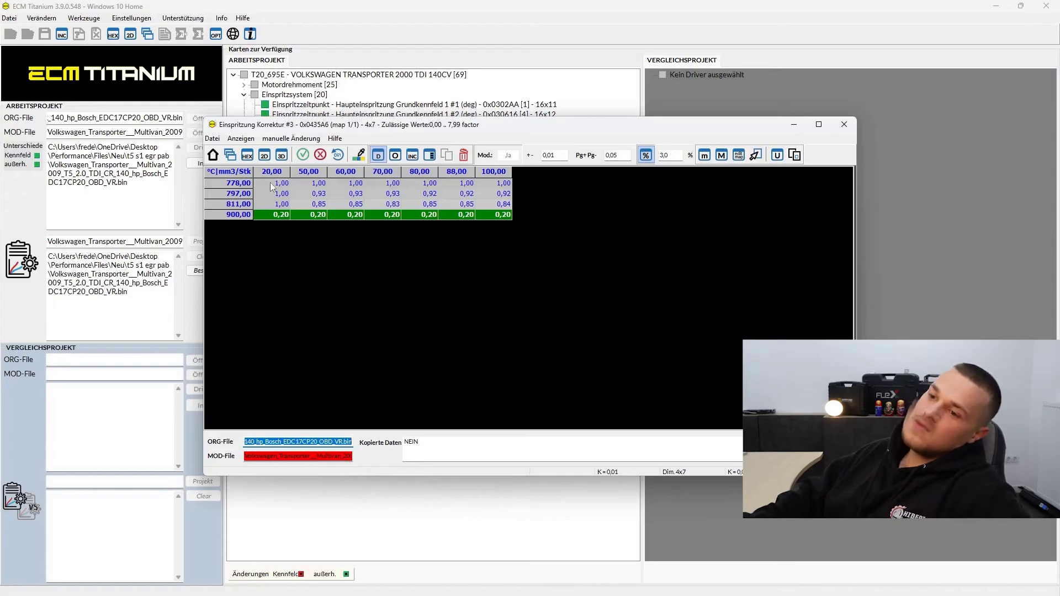
Set every factor in the Einspritzung Korrektur #3 map to 1 and close the map, keeping the changes
{"action": "left_click_drag", "start_coordinate": [270, 181], "coordinate": [539, 208]}
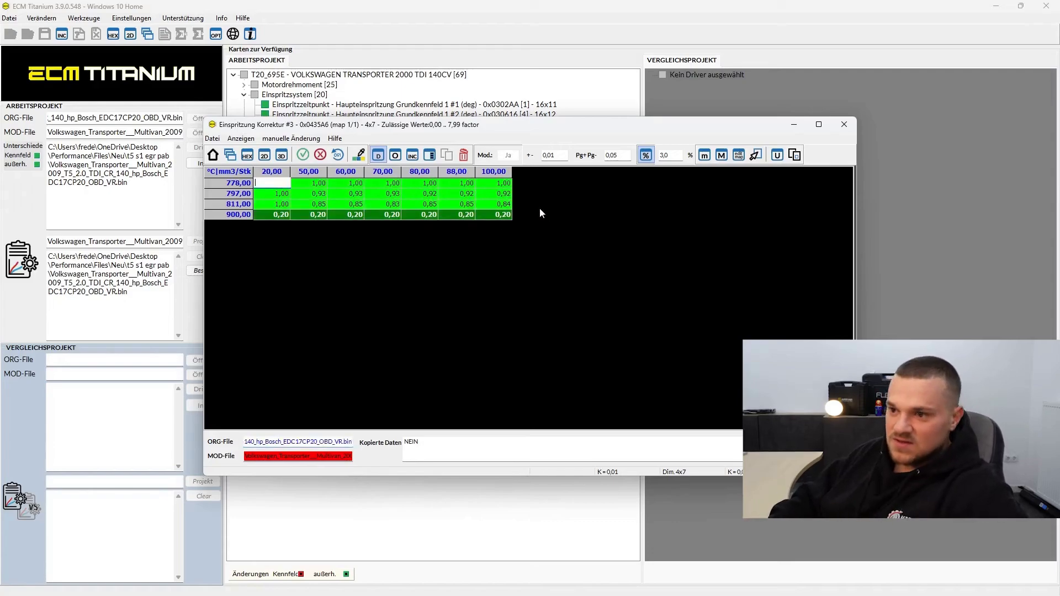
{"action": "type", "text": "1"}
{"action": "key", "text": "Return"}
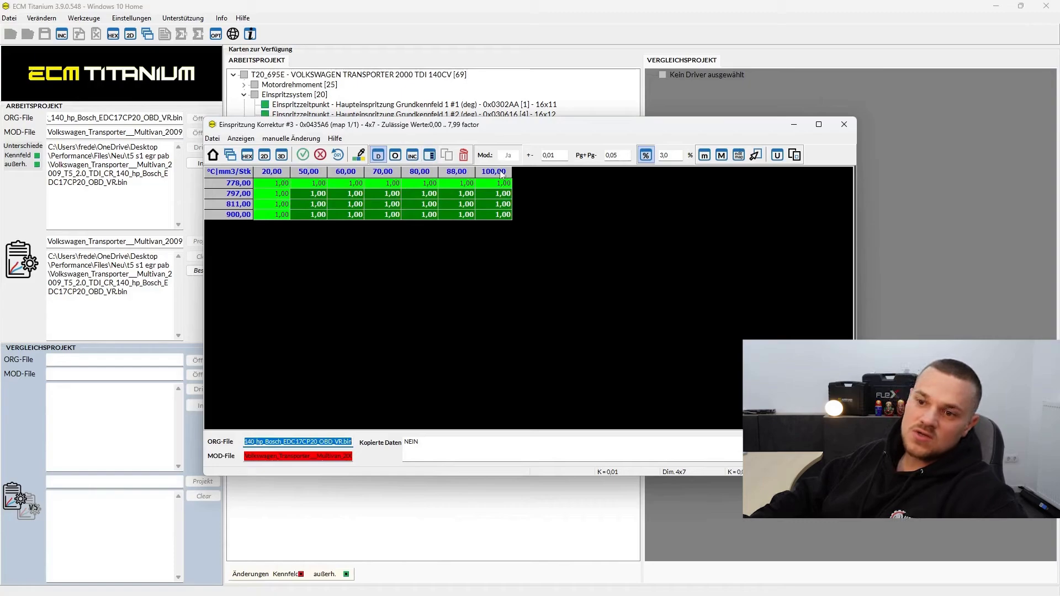
{"action": "left_click", "coordinate": [454, 219]}
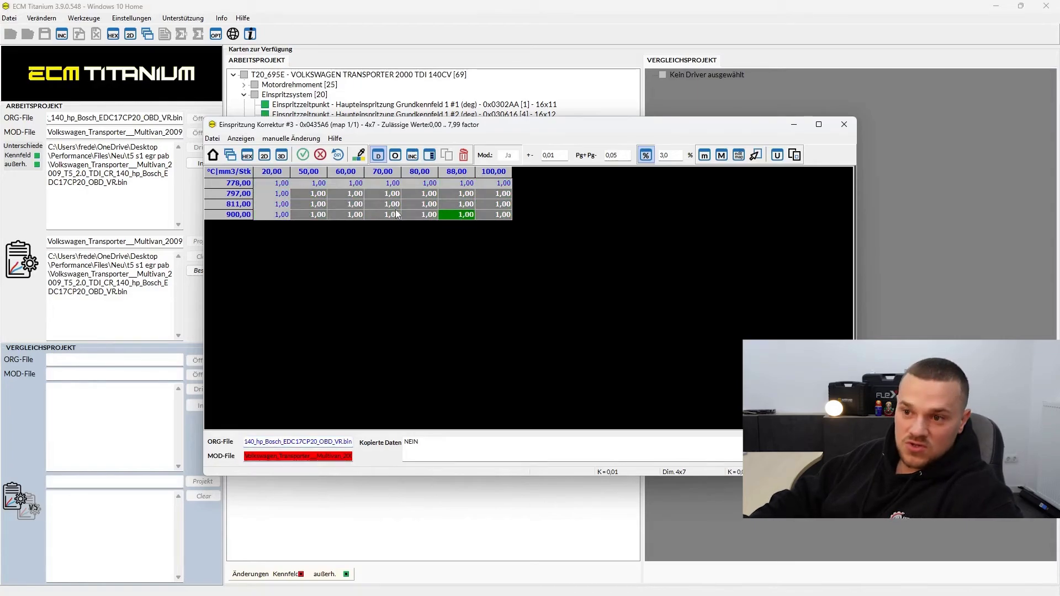
{"action": "key", "text": "Escape"}
{"action": "key", "text": "Return"}
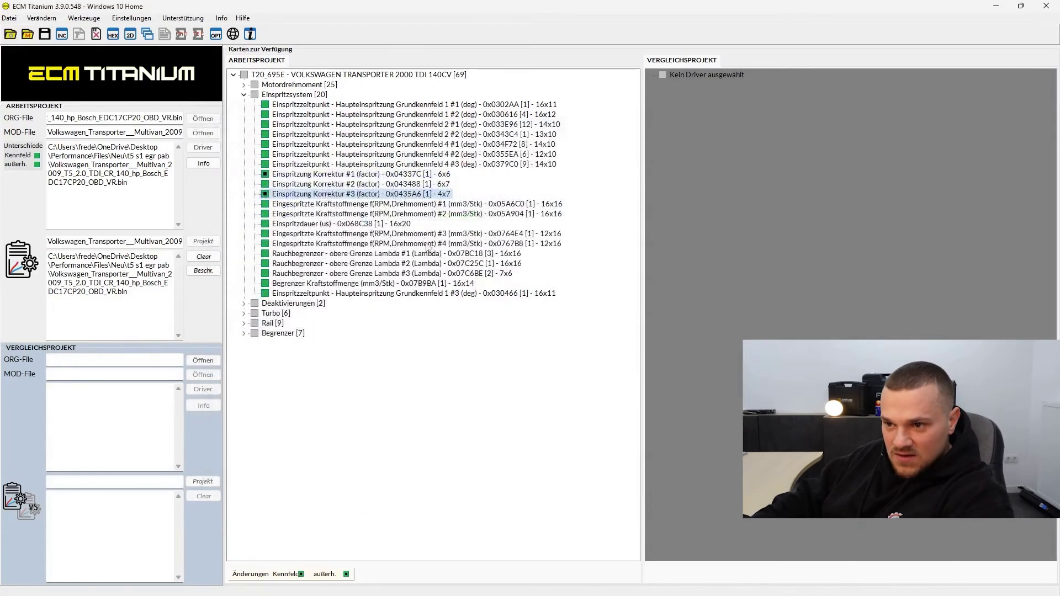
Open the Eingespritzte Kraftstoffmenge f(RPM,Drehmoment) #1 map and examine the 420 Nm column from 2000 to 4500 RPM
{"action": "double_click", "coordinate": [513, 204]}
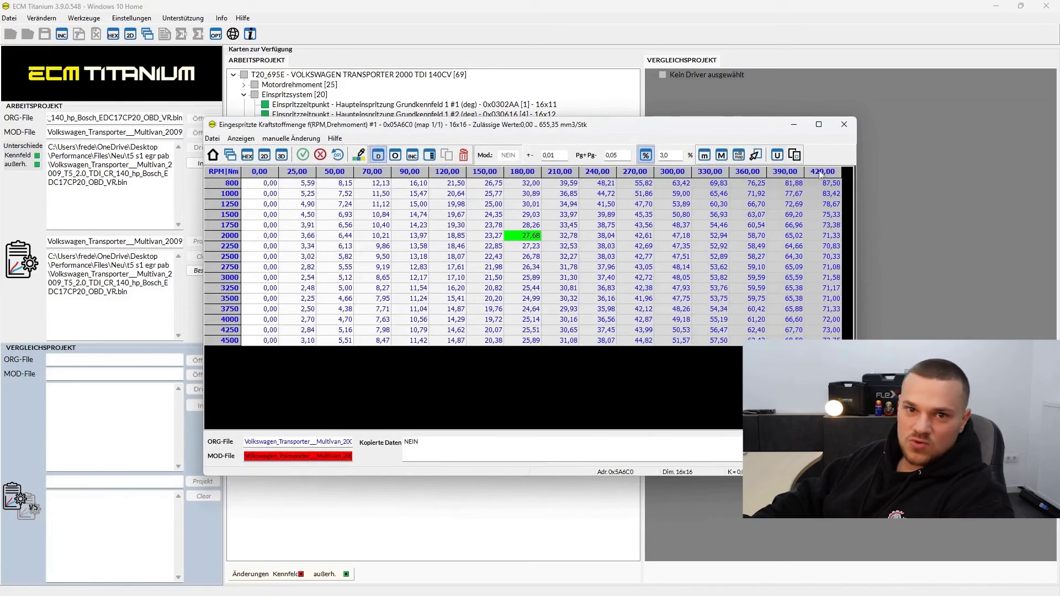
{"action": "left_click_drag", "start_coordinate": [831, 235], "coordinate": [829, 340]}
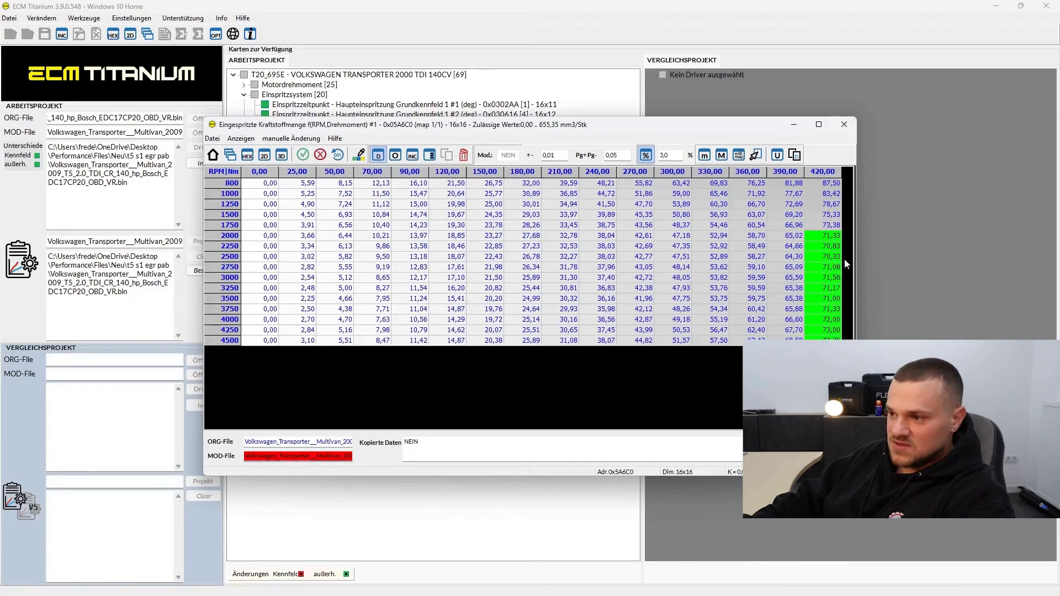
{"action": "left_click", "coordinate": [825, 279]}
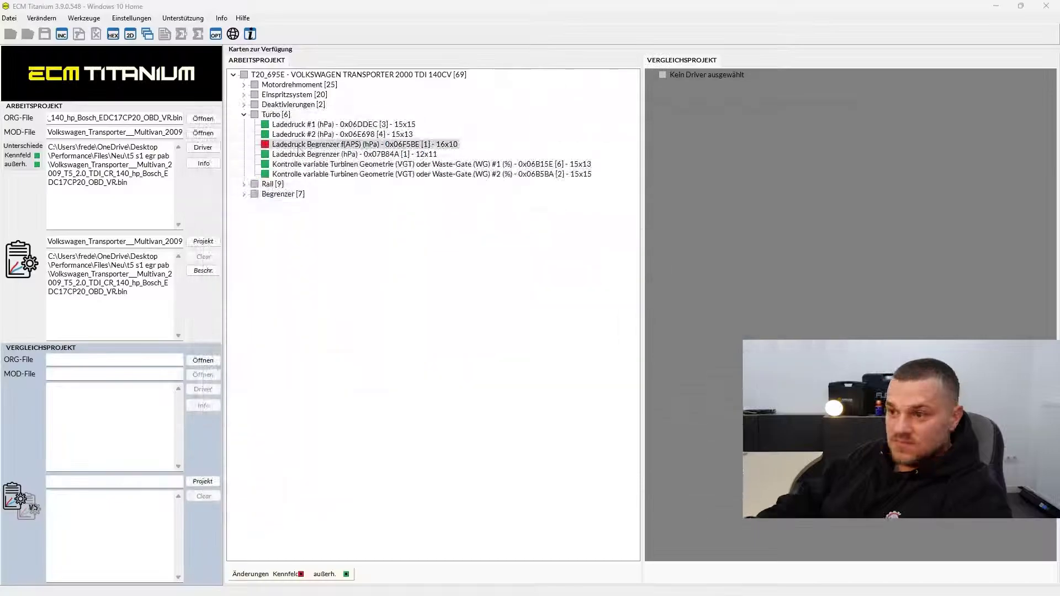
Open the Ladedruck Begrenzer f(APS) map from the Turbo group and examine its boost limits across RPM at 900 to 1000 hPa
{"action": "double_click", "coordinate": [355, 215]}
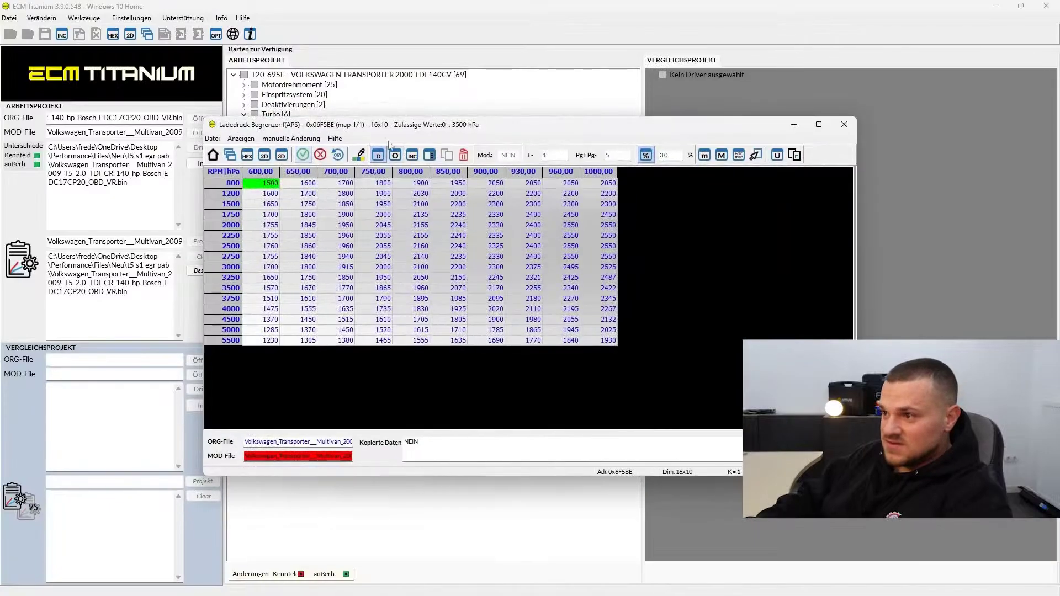
{"action": "left_click", "coordinate": [844, 124]}
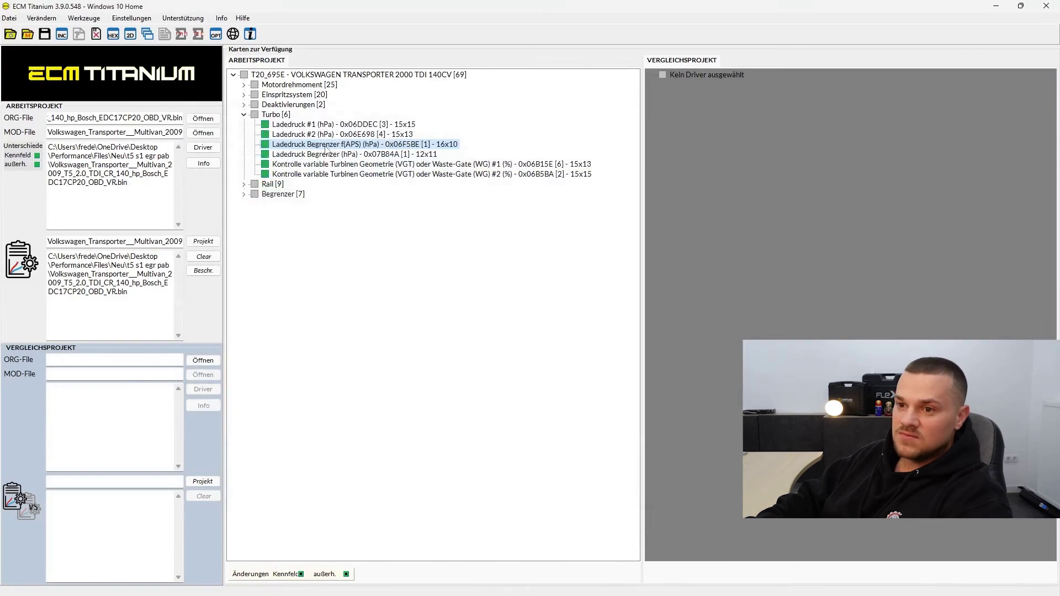
{"action": "double_click", "coordinate": [326, 144]}
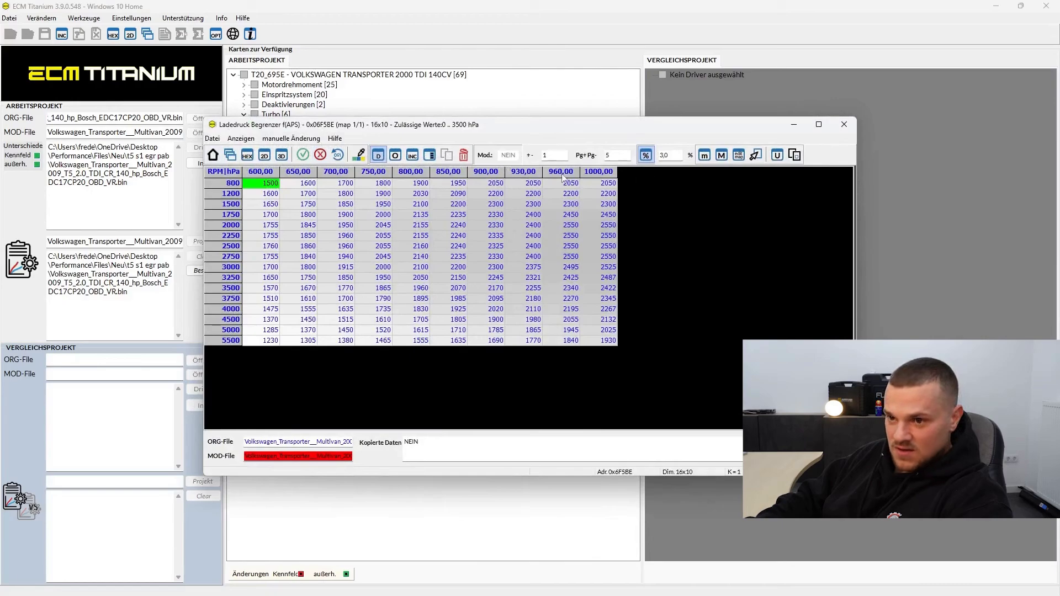
{"action": "left_click_drag", "start_coordinate": [489, 183], "coordinate": [574, 184]}
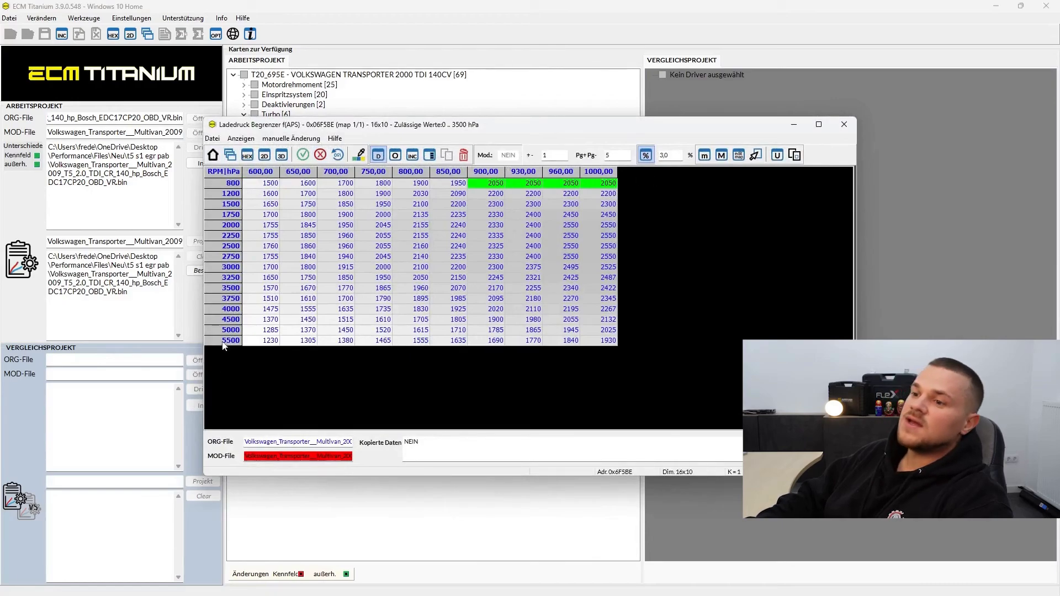
{"action": "left_click", "coordinate": [519, 194]}
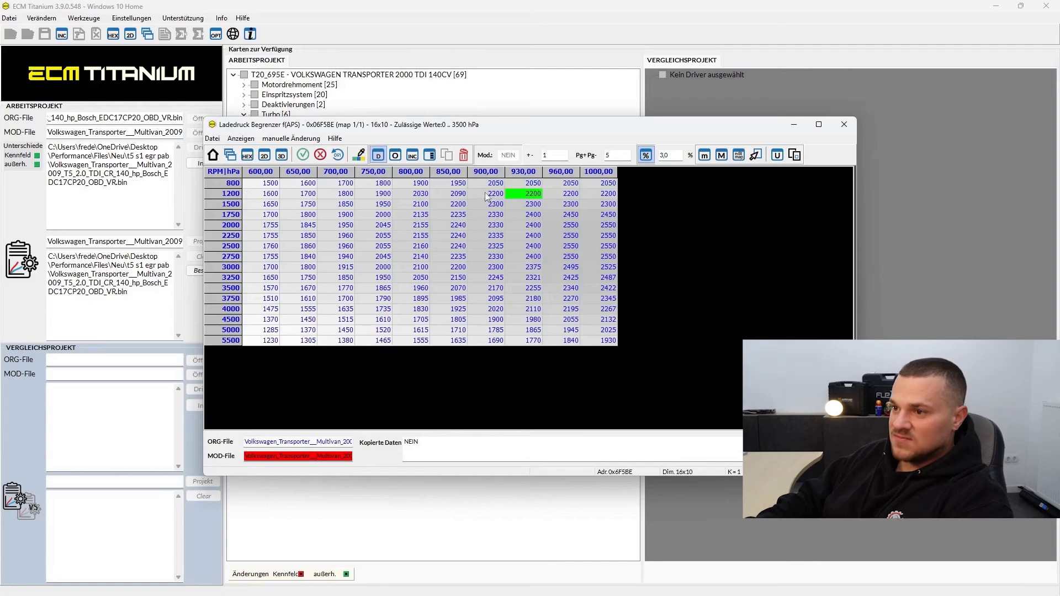
{"action": "left_click_drag", "start_coordinate": [608, 194], "coordinate": [609, 321]}
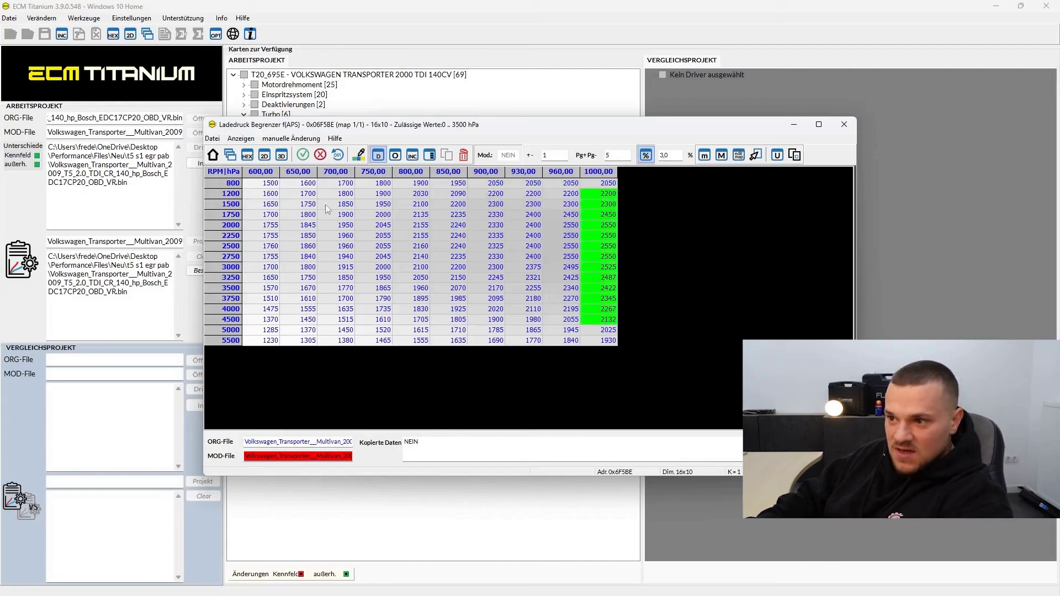
{"action": "left_click_drag", "start_coordinate": [607, 214], "coordinate": [604, 305]}
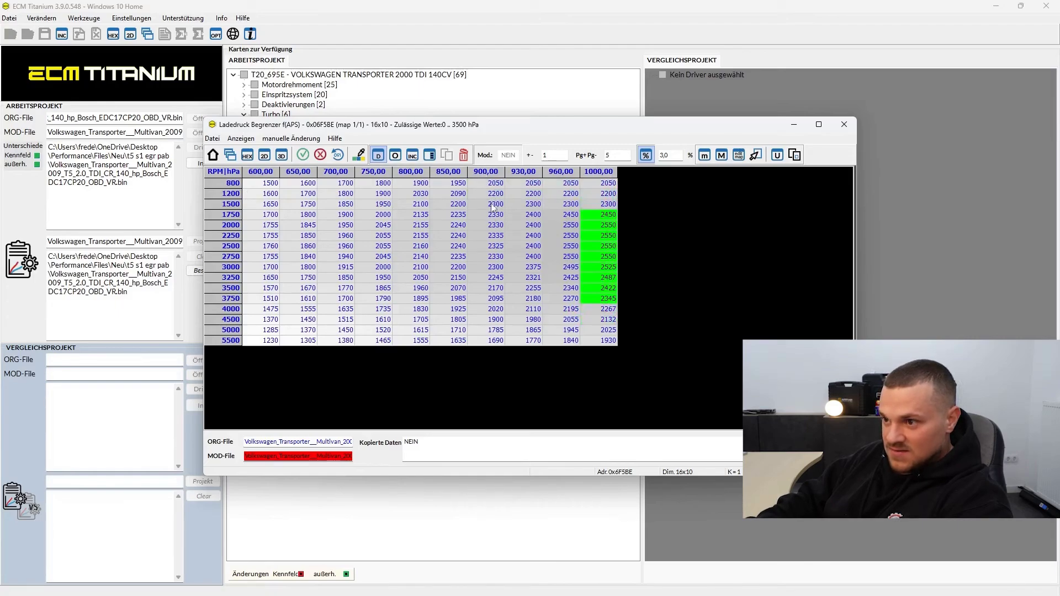
{"action": "left_click_drag", "start_coordinate": [493, 208], "coordinate": [612, 332]}
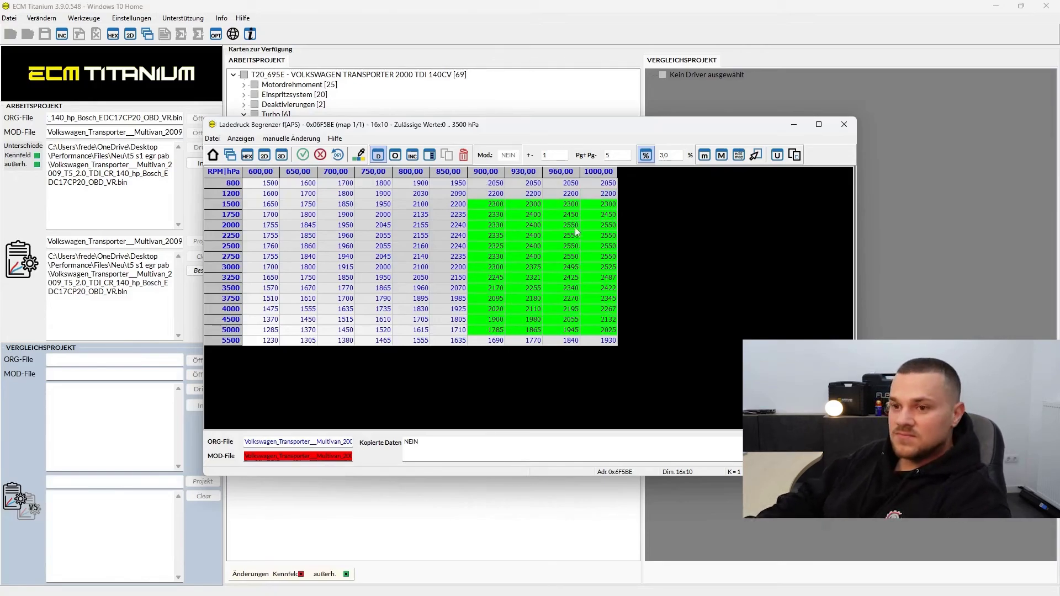
Examine the boost limits across the full RPM and pressure range of the Ladedruck Begrenzer f(APS) map
{"action": "left_click", "coordinate": [428, 236]}
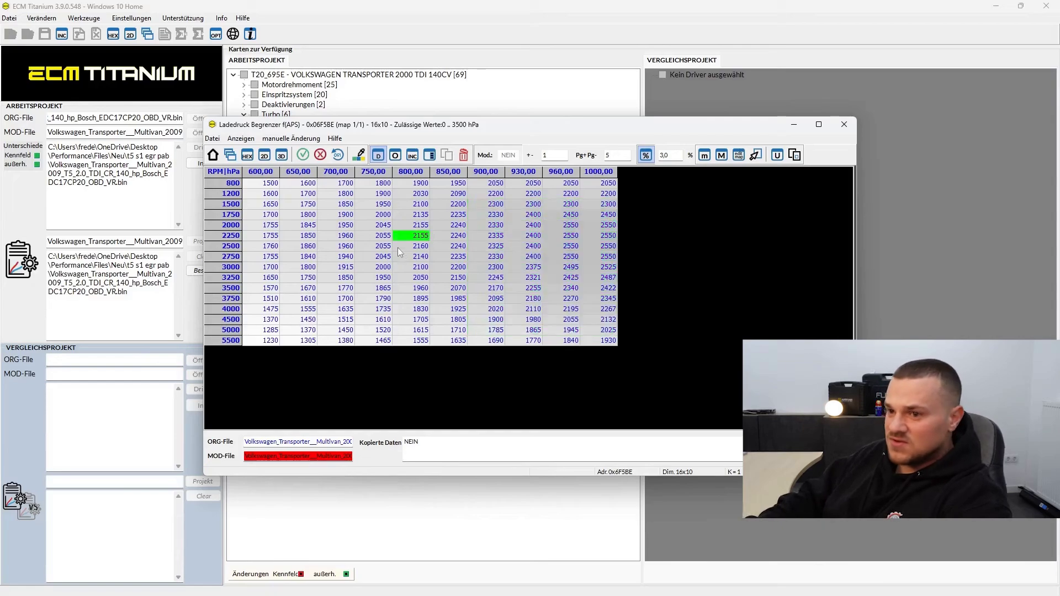
{"action": "left_click_drag", "start_coordinate": [266, 187], "coordinate": [613, 345]}
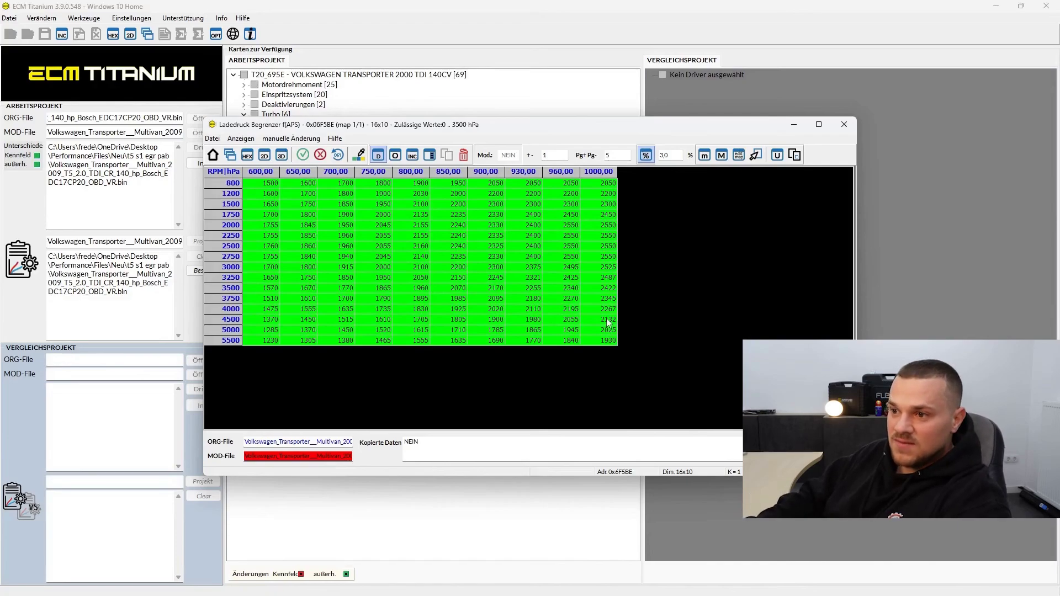
{"action": "left_click", "coordinate": [506, 274]}
{"action": "left_click", "coordinate": [322, 235]}
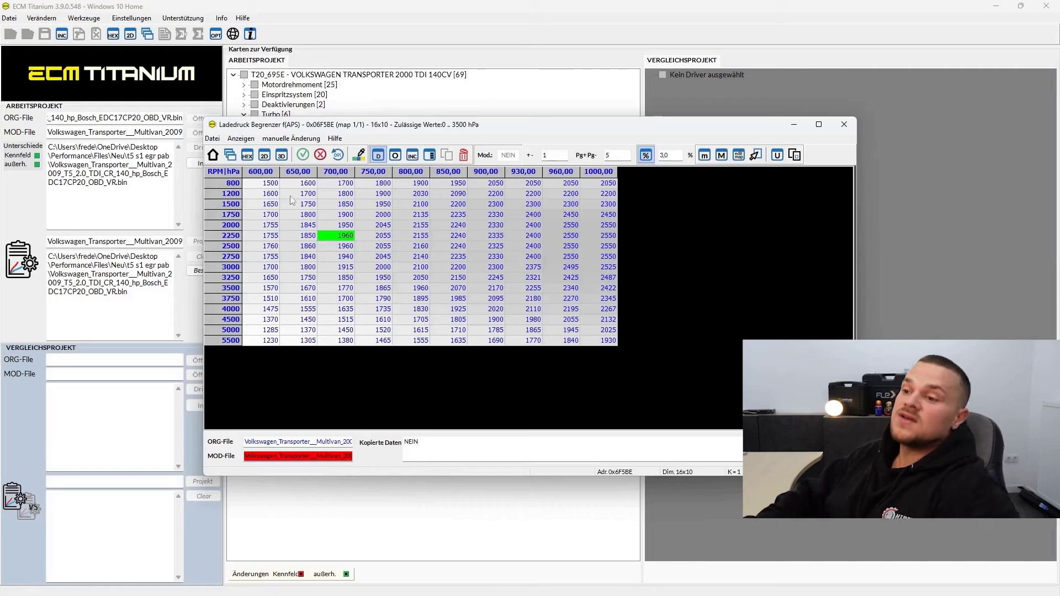
{"action": "left_click_drag", "start_coordinate": [263, 184], "coordinate": [637, 372]}
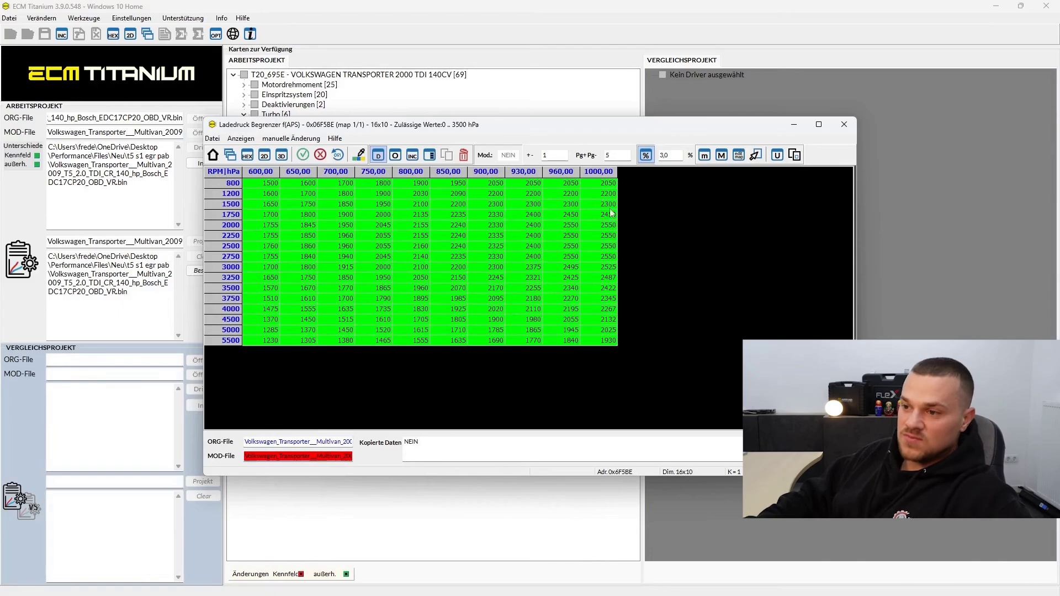
Compare the 1000 hPa column with the 600 to 960 hPa columns of the boost limiter map, and close the map
{"action": "left_click_drag", "start_coordinate": [610, 214], "coordinate": [610, 320]}
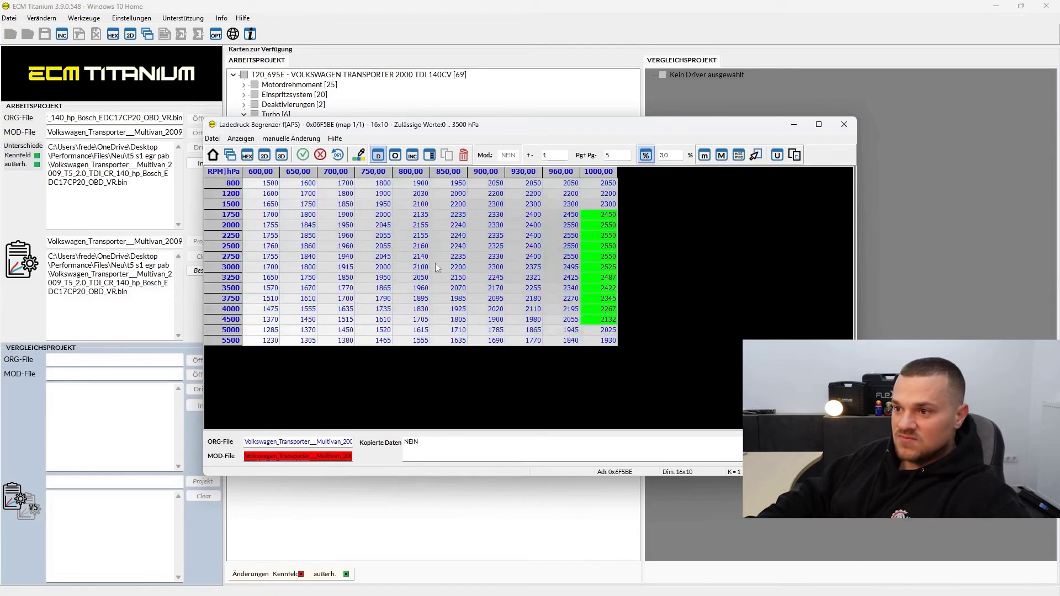
{"action": "left_click_drag", "start_coordinate": [593, 182], "coordinate": [611, 347]}
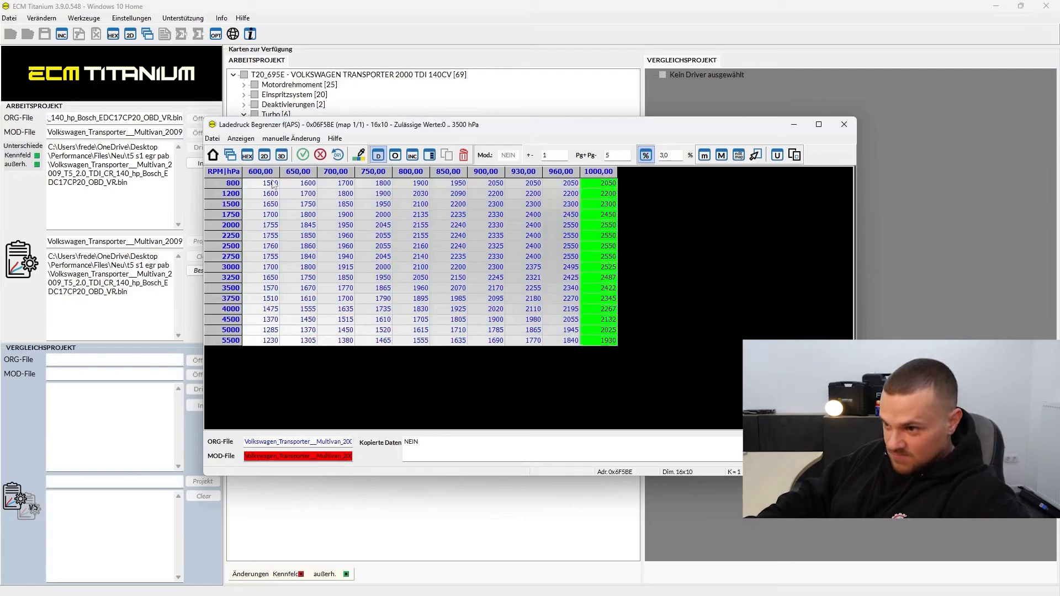
{"action": "left_click_drag", "start_coordinate": [271, 184], "coordinate": [575, 350]}
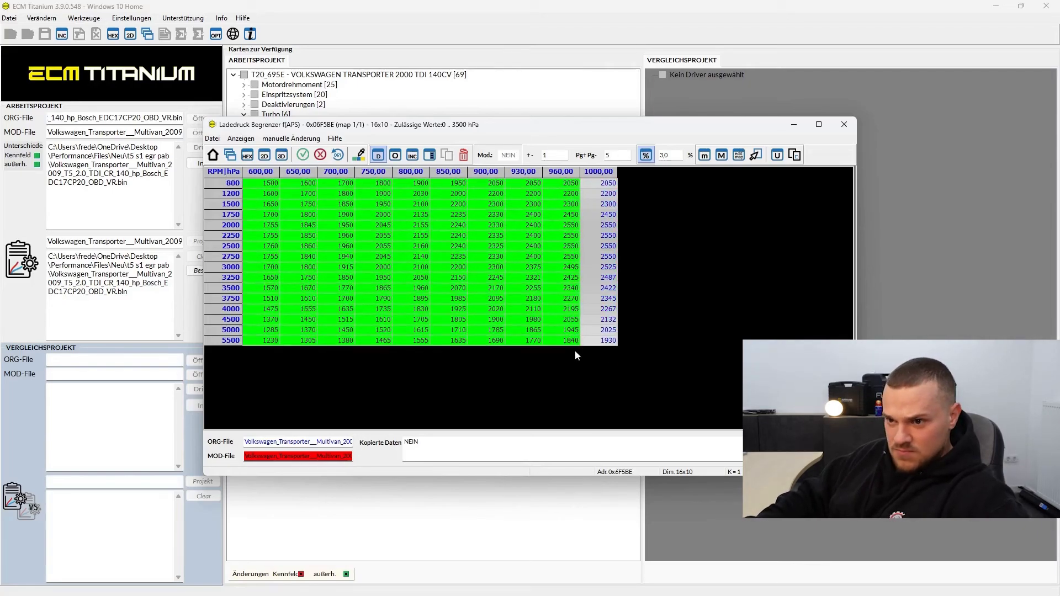
{"action": "left_click", "coordinate": [453, 266]}
{"action": "left_click_drag", "start_coordinate": [269, 187], "coordinate": [615, 370]}
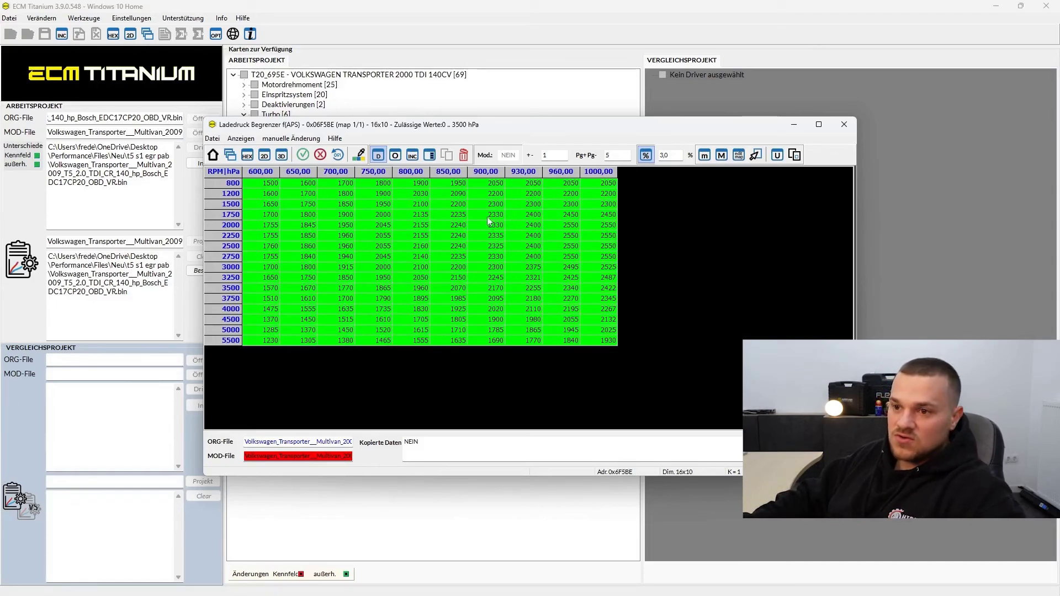
{"action": "left_click_drag", "start_coordinate": [489, 214], "coordinate": [607, 319]}
{"action": "left_click_drag", "start_coordinate": [264, 184], "coordinate": [675, 406]}
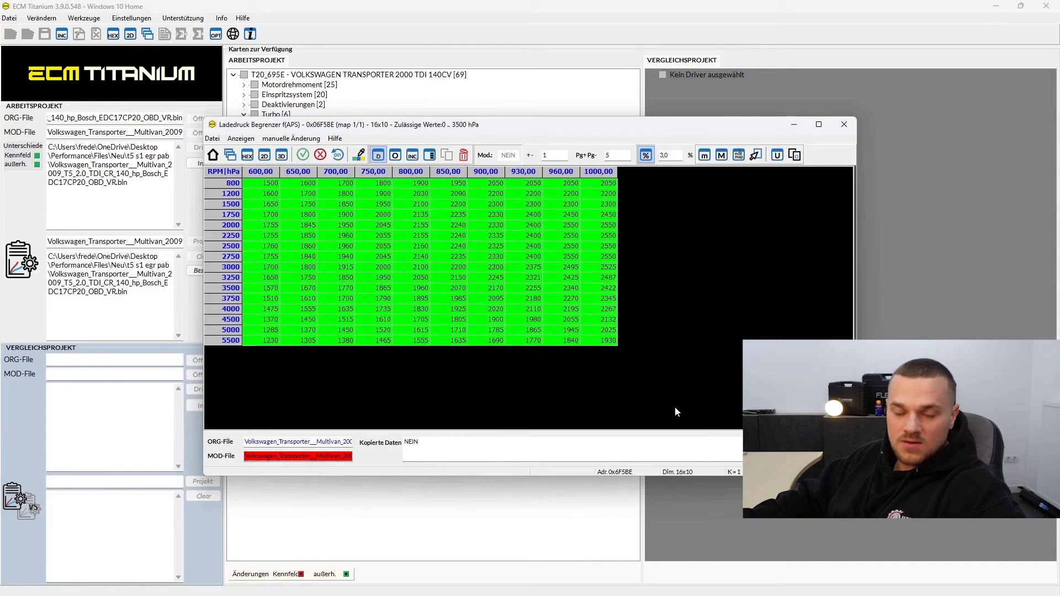
{"action": "left_click", "coordinate": [404, 256]}
{"action": "key", "text": "Escape"}
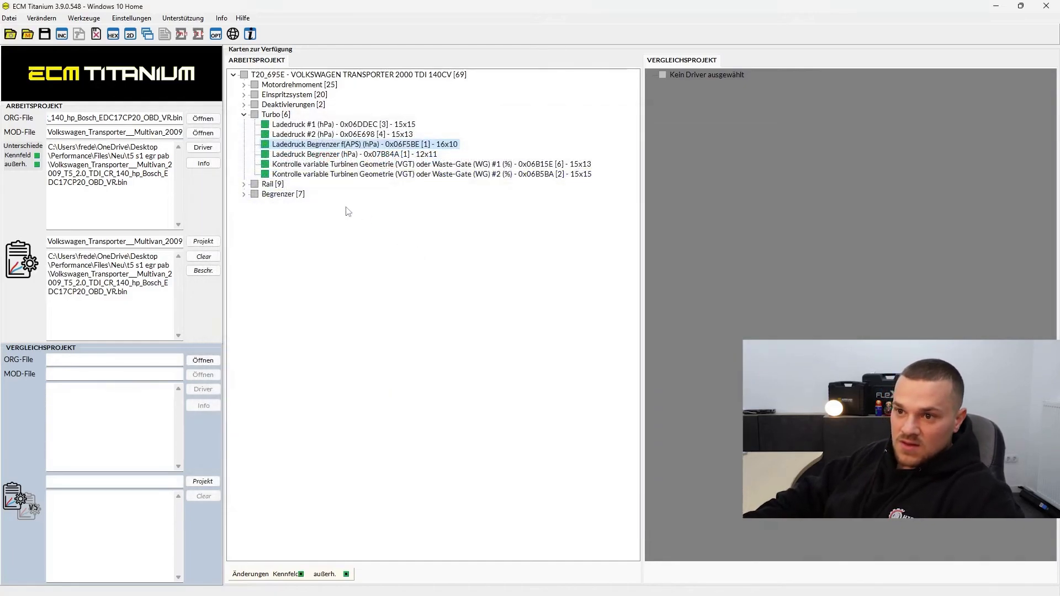
Review the Rail group's limiter maps f(RPM,Kraftstoff_Temp) #2 and f(RPM,Kraftstoffmenge) #5 and #4, closing each one
{"action": "left_click", "coordinate": [243, 115]}
{"action": "left_click", "coordinate": [244, 125]}
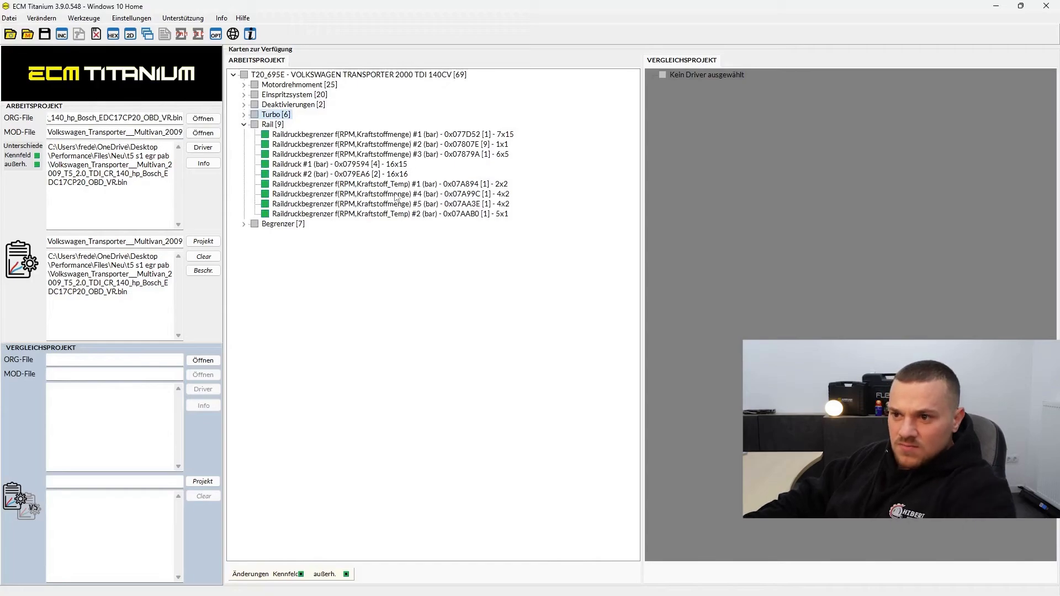
{"action": "double_click", "coordinate": [397, 213]}
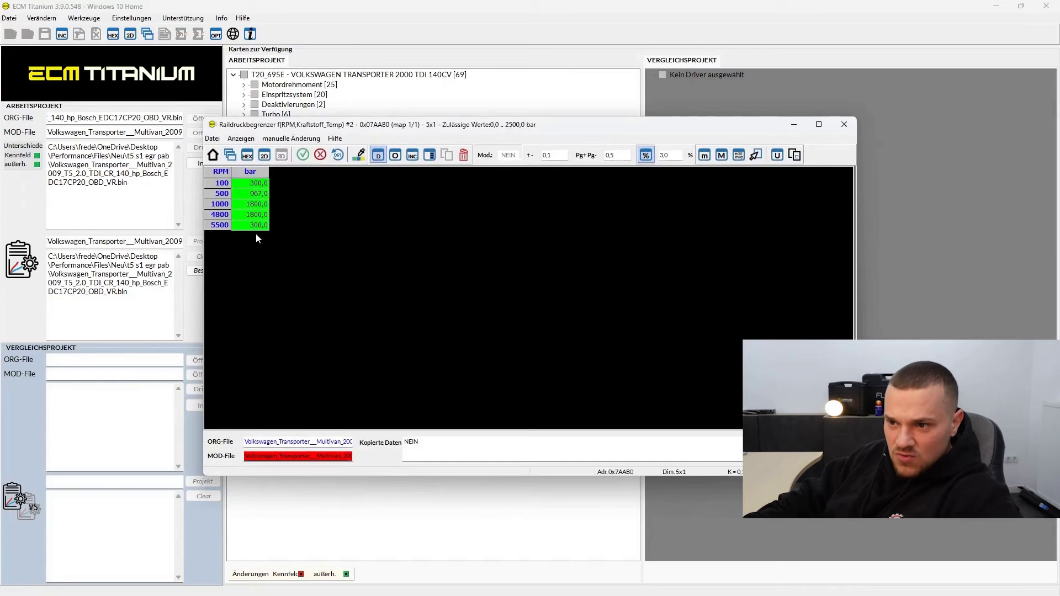
{"action": "key", "text": "Escape"}
{"action": "double_click", "coordinate": [372, 205]}
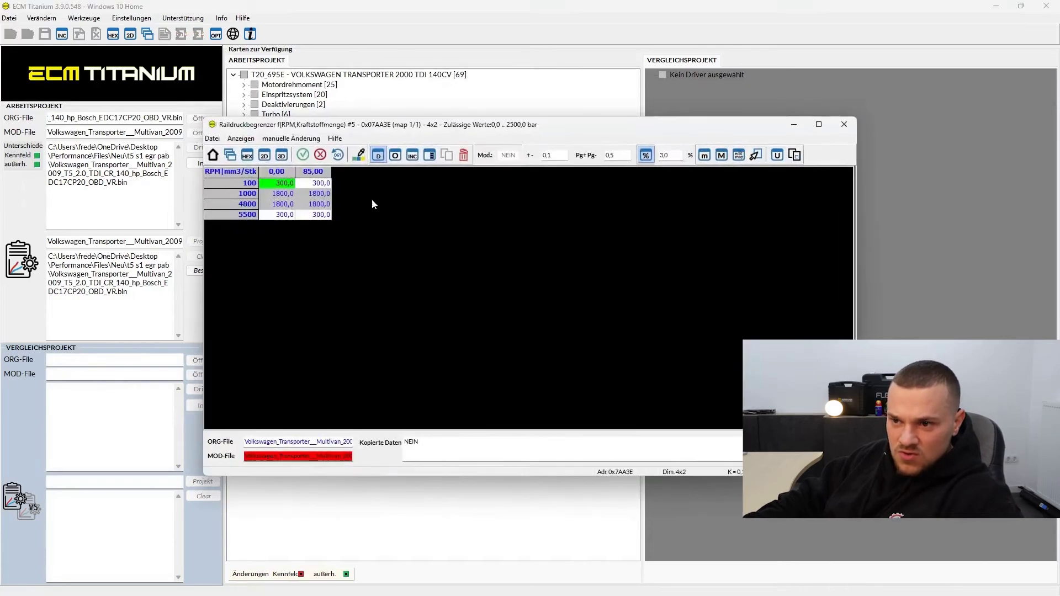
{"action": "key", "text": "Escape"}
{"action": "double_click", "coordinate": [330, 202]}
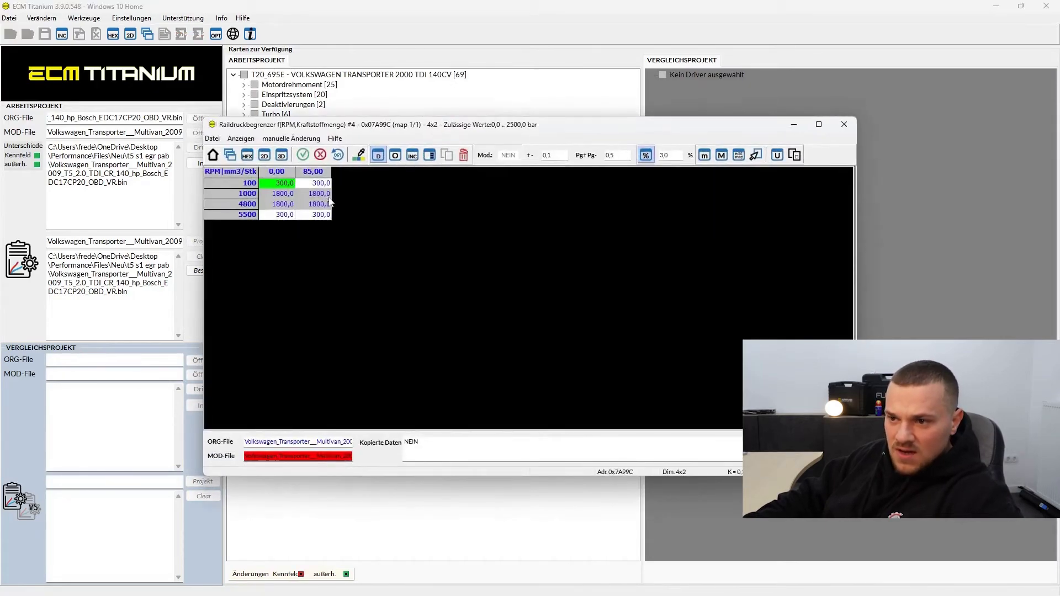
{"action": "key", "text": "Escape"}
Set all four pressure limits in the Raildruckbegrenzer f(RPM,Kraftstoff_Temp) #1 map to 1900 bar
{"action": "double_click", "coordinate": [333, 182]}
{"action": "key", "text": "Escape"}
{"action": "double_click", "coordinate": [343, 144]}
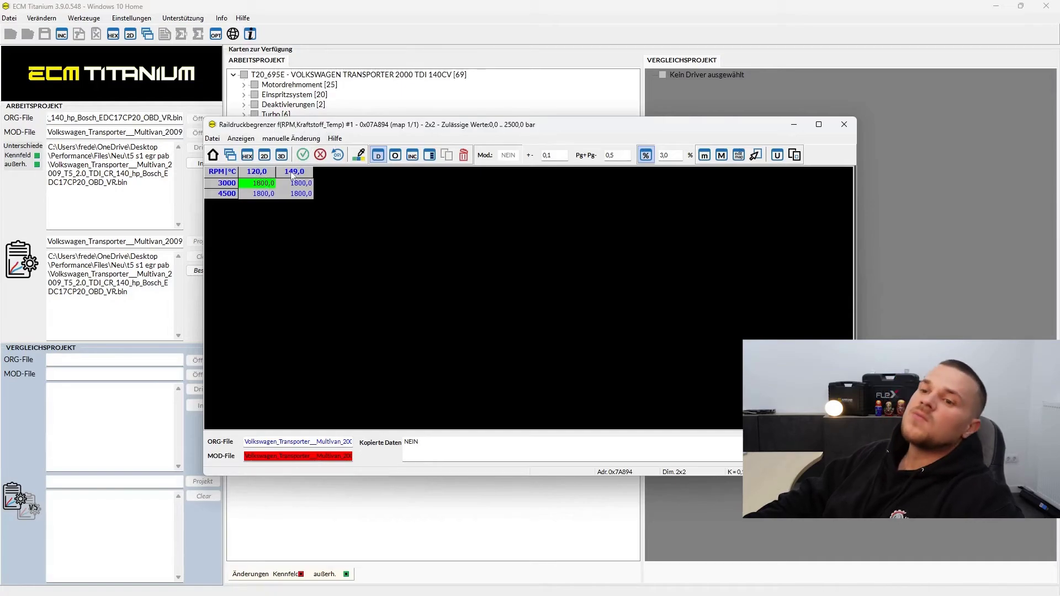
{"action": "left_click", "coordinate": [264, 194], "text": "shift"}
{"action": "left_click", "coordinate": [264, 194]}
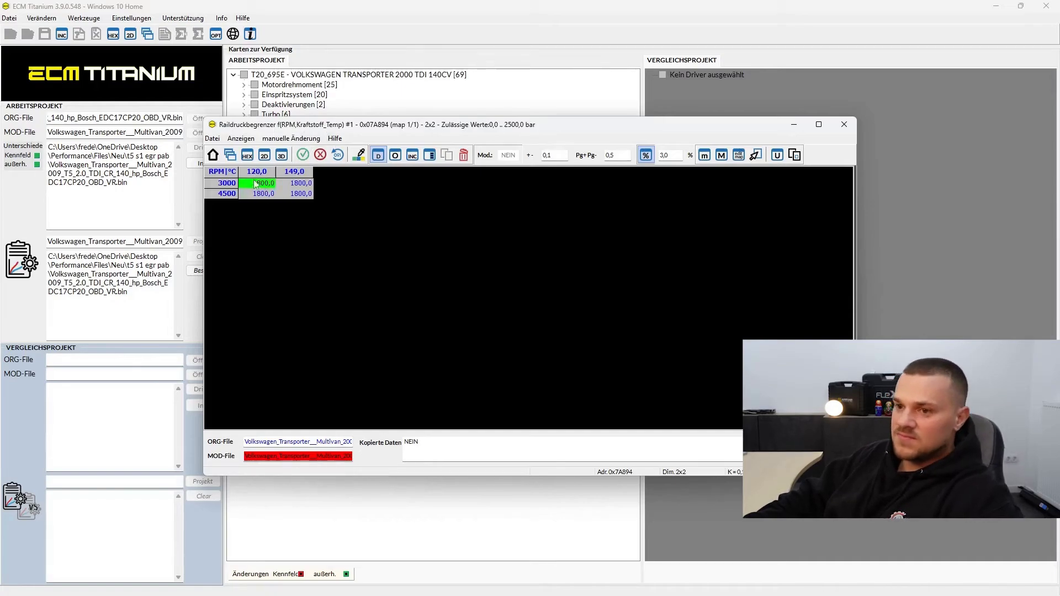
{"action": "left_click_drag", "start_coordinate": [255, 184], "coordinate": [309, 200]}
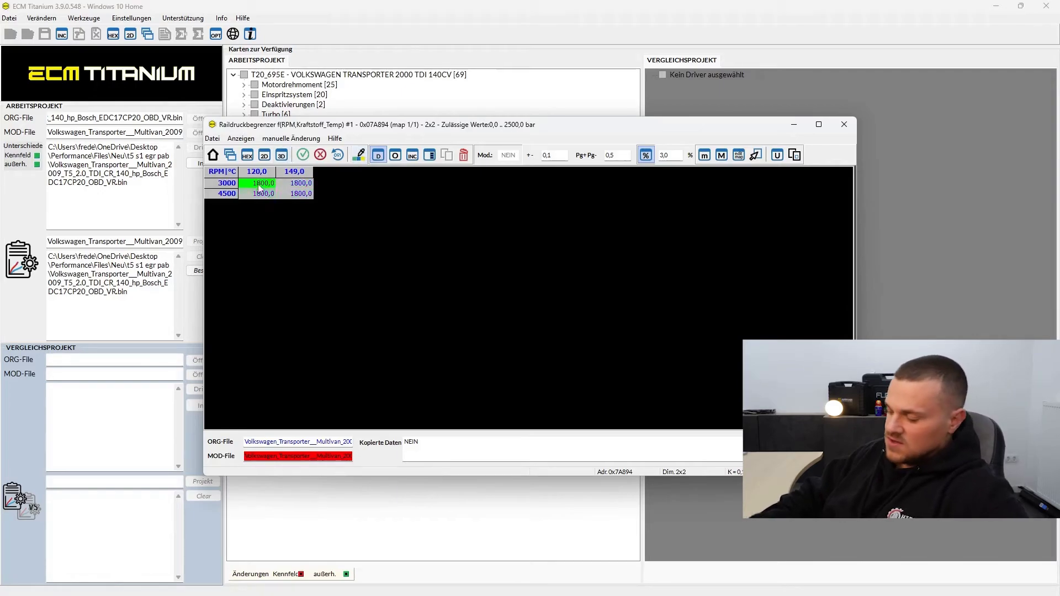
{"action": "left_click_drag", "start_coordinate": [263, 191], "coordinate": [310, 202]}
{"action": "type", "text": "1900"}
{"action": "key", "text": "Return"}
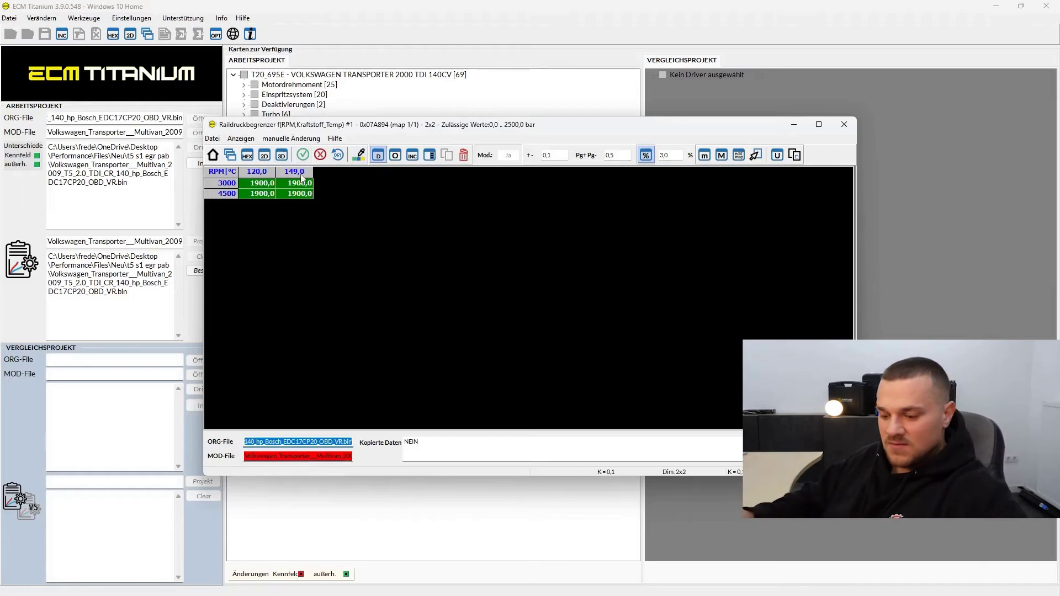
Close the Raildruckbegrenzer f(RPM,Kraftstoff_Temp) #1 map and discard all of its changes
{"action": "key", "text": "Escape"}
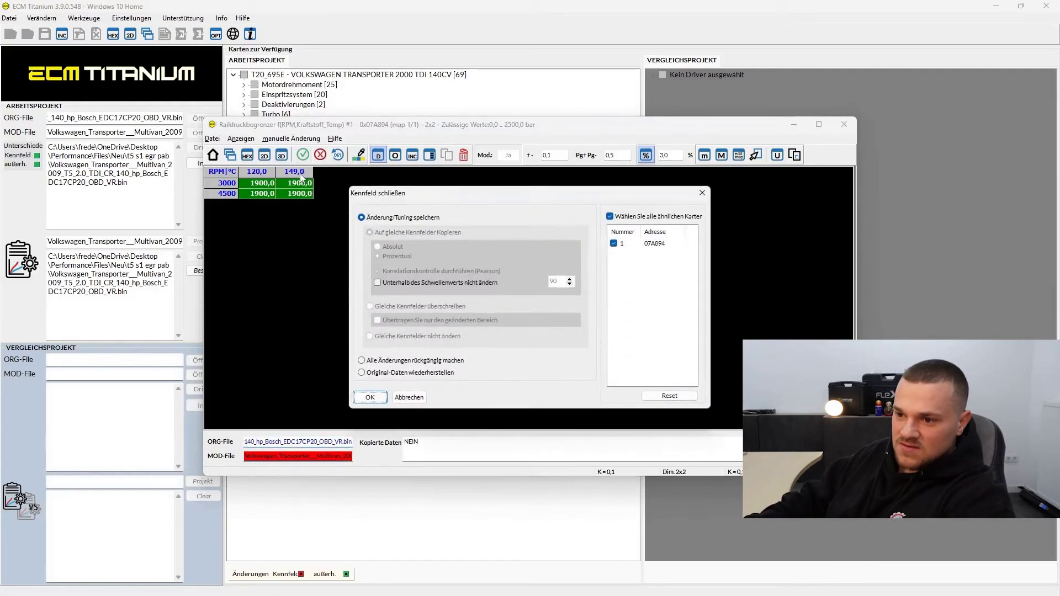
{"action": "left_click", "coordinate": [375, 364]}
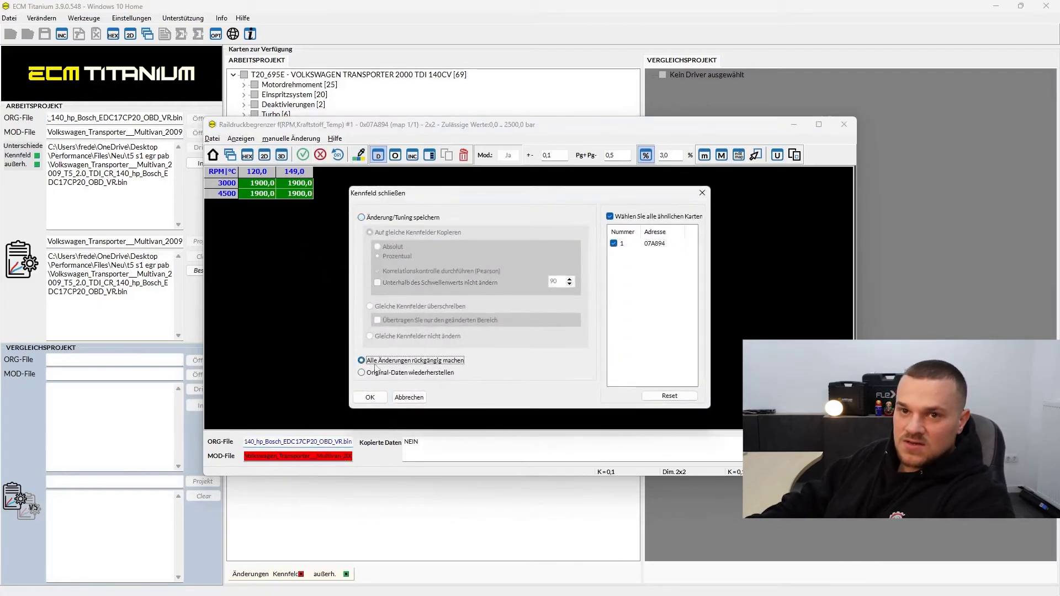
{"action": "left_click", "coordinate": [372, 395]}
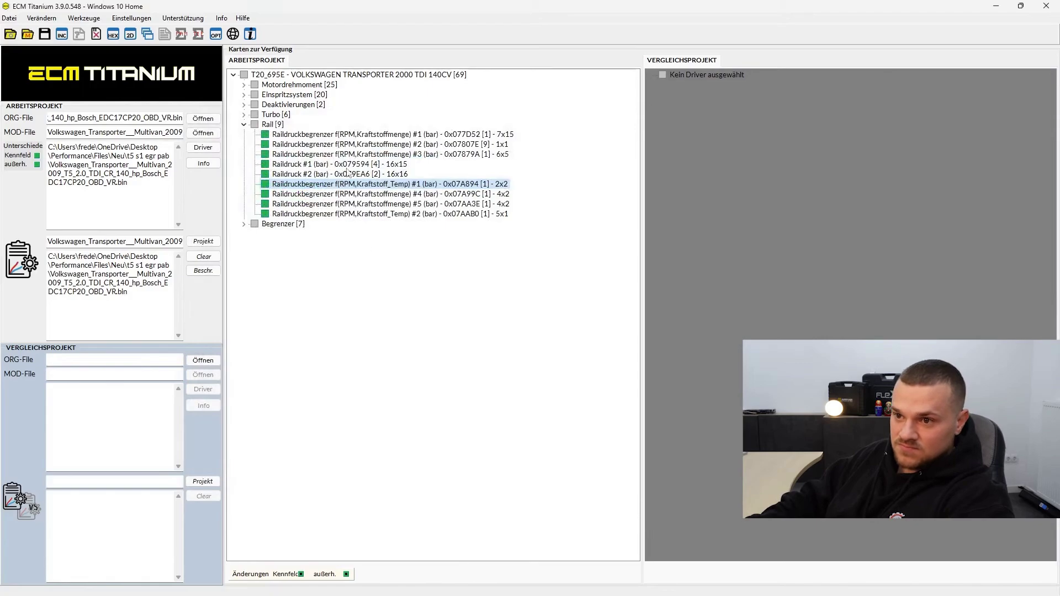
Collapse the Rail group and expand the Motordrehmoment group to show its torque maps
{"action": "left_click", "coordinate": [244, 124]}
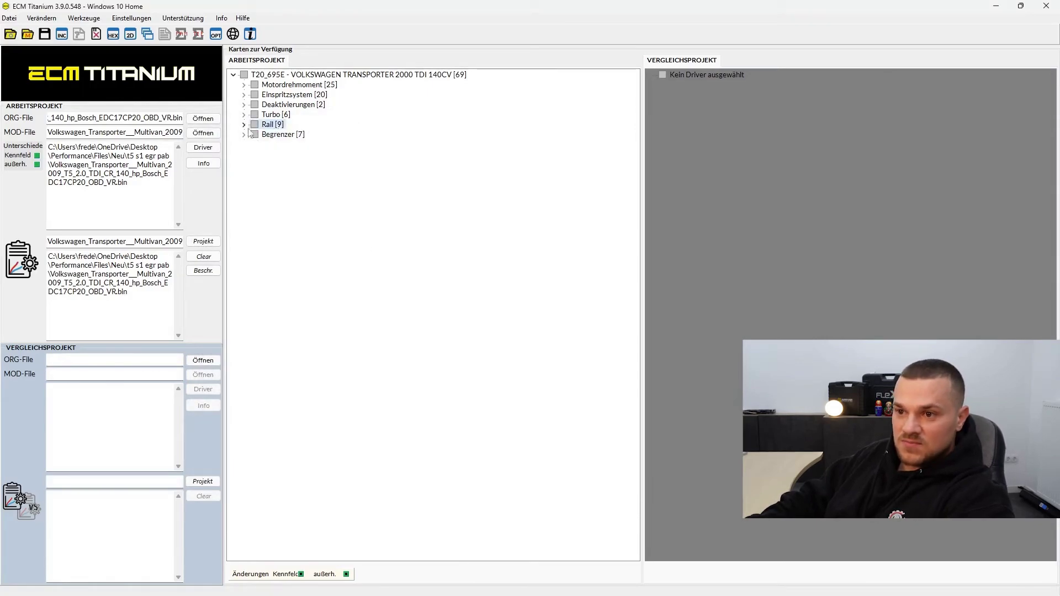
{"action": "left_click", "coordinate": [244, 134]}
{"action": "left_click", "coordinate": [244, 136]}
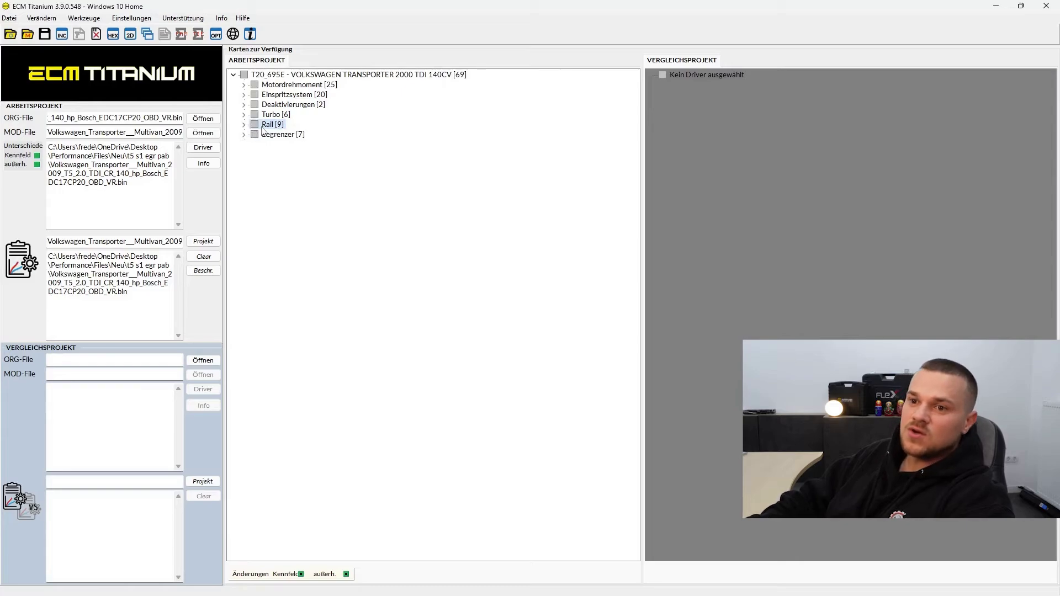
{"action": "left_click_drag", "start_coordinate": [149, 118], "coordinate": [83, 117]}
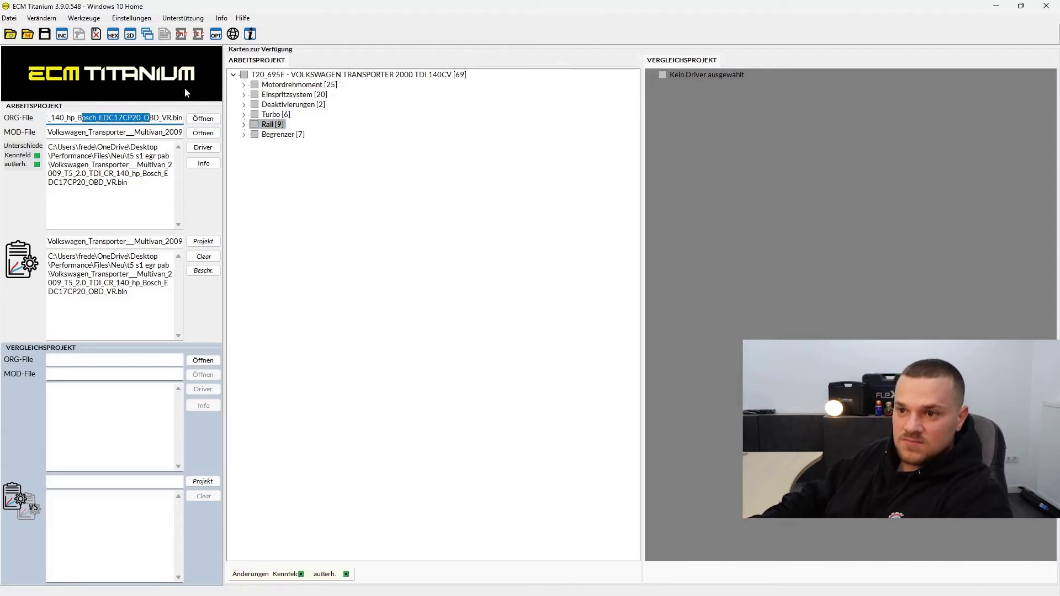
{"action": "left_click", "coordinate": [244, 85]}
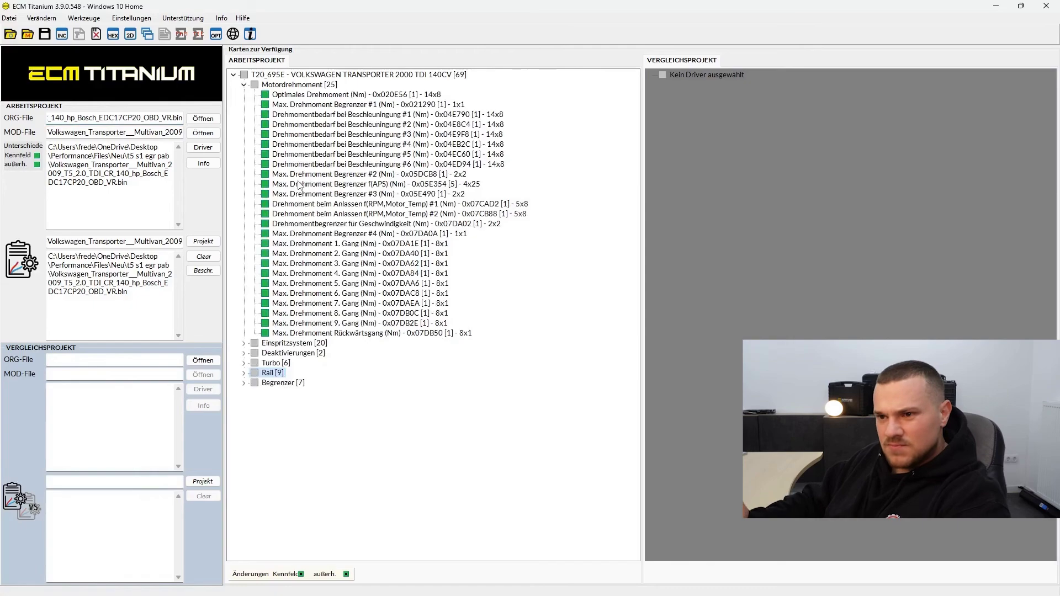